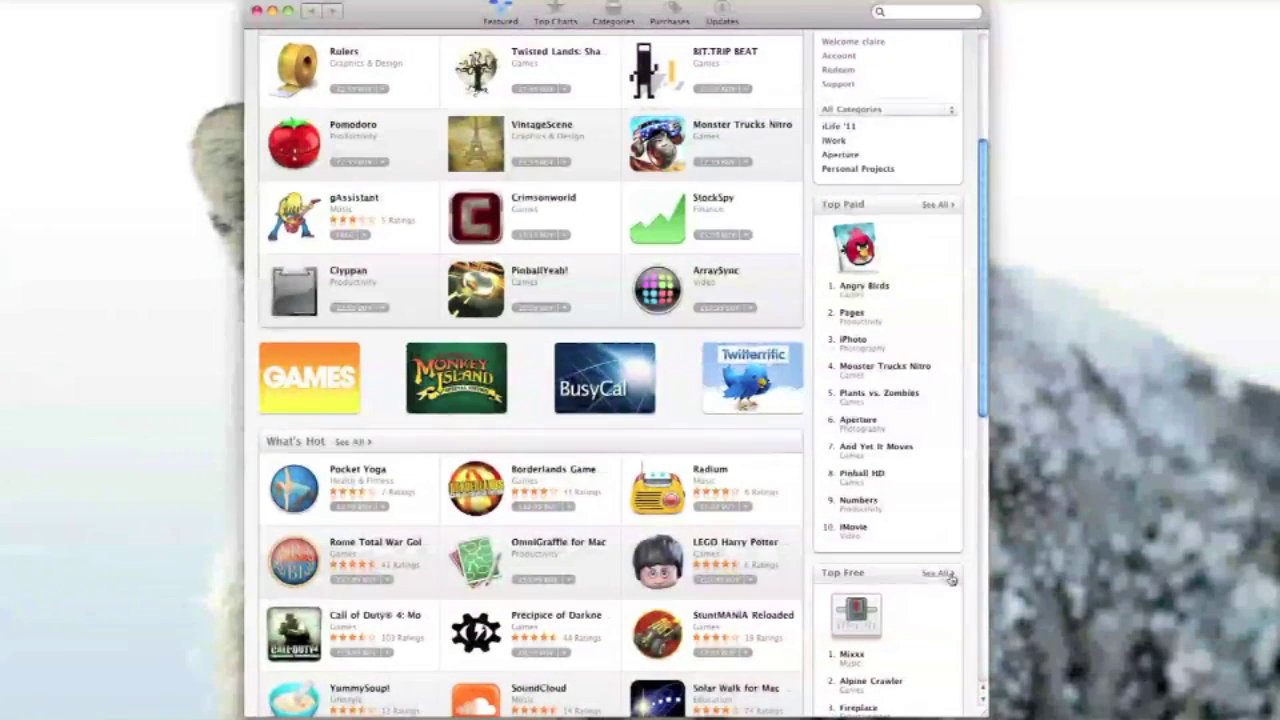
Open Mixxx's App Store details page from the full Top Free apps list.
{"action": "left_click", "coordinate": [937, 572]}
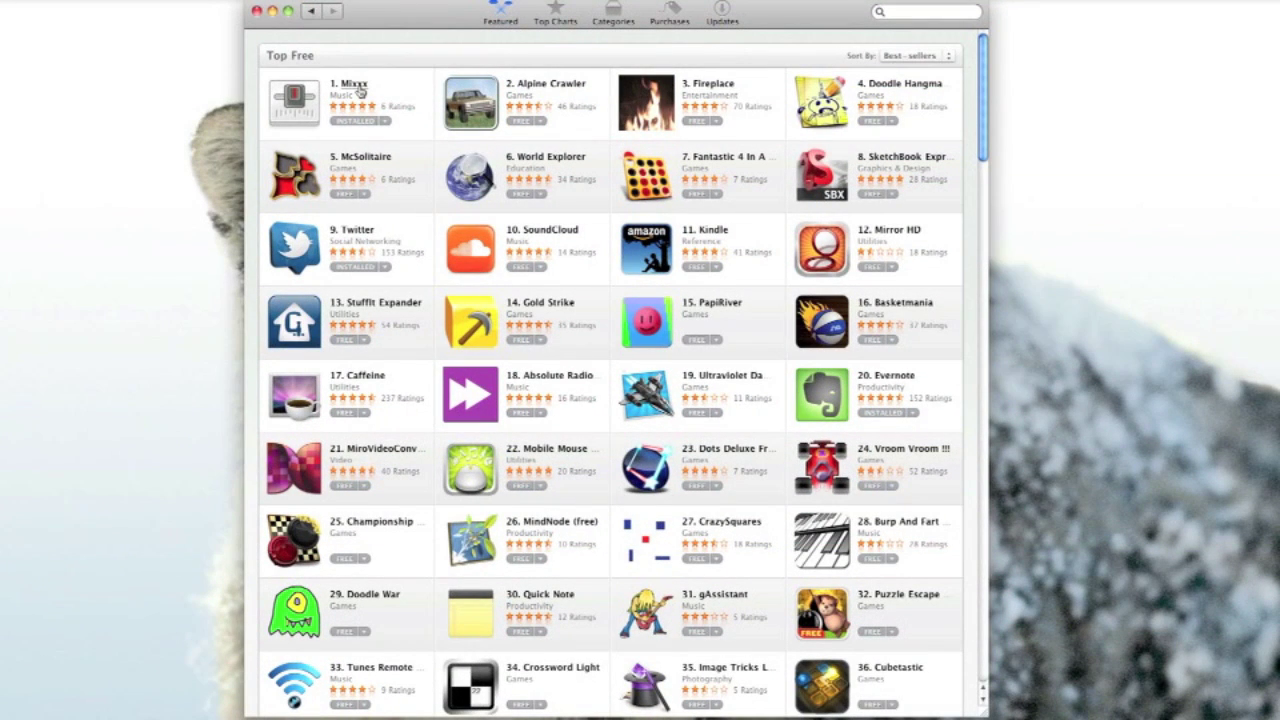
{"action": "left_click", "coordinate": [356, 84]}
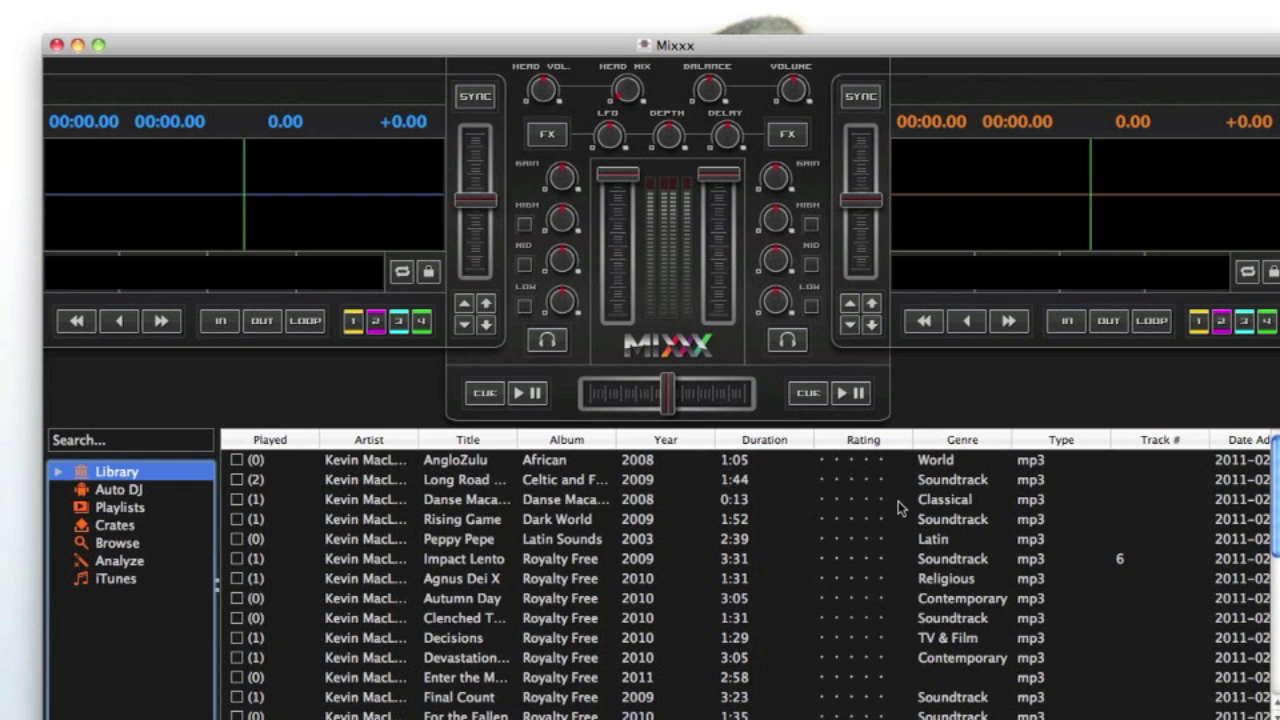
Move the Mixxx window up and left, then switch the library to the Browse folder view.
{"action": "left_click_drag", "start_coordinate": [614, 52], "coordinate": [600, 20]}
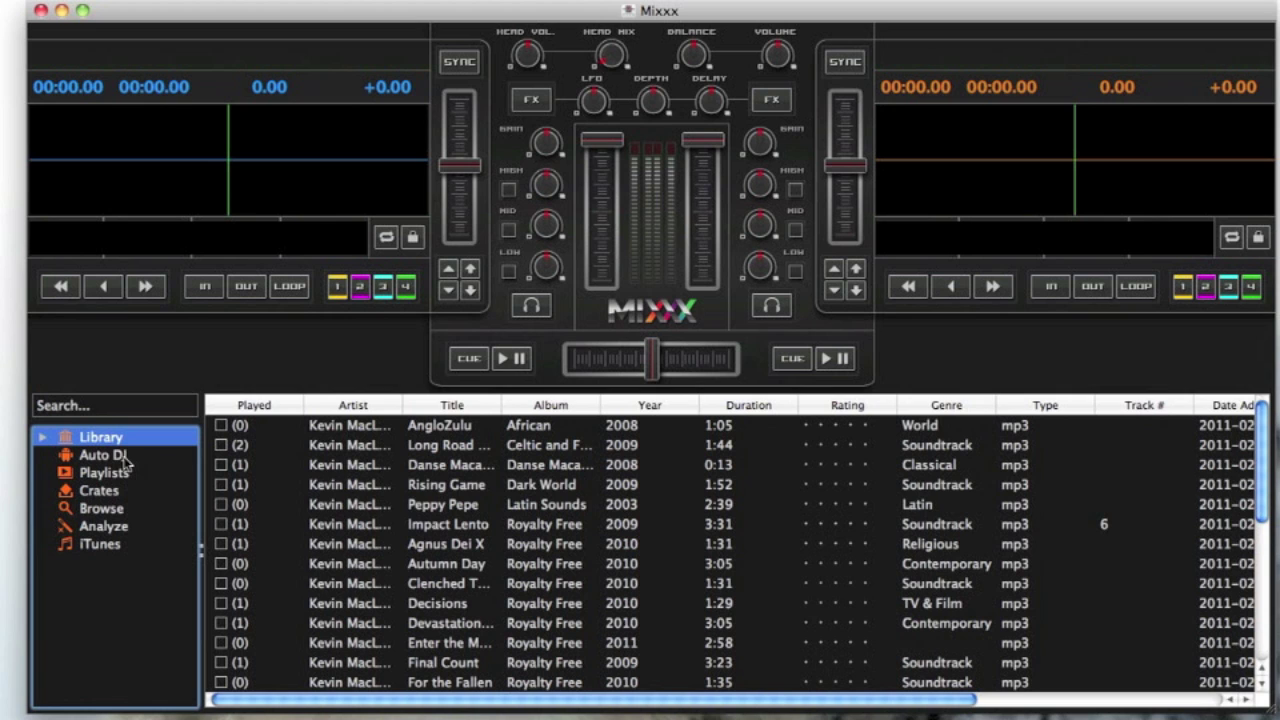
{"action": "left_click", "coordinate": [108, 510]}
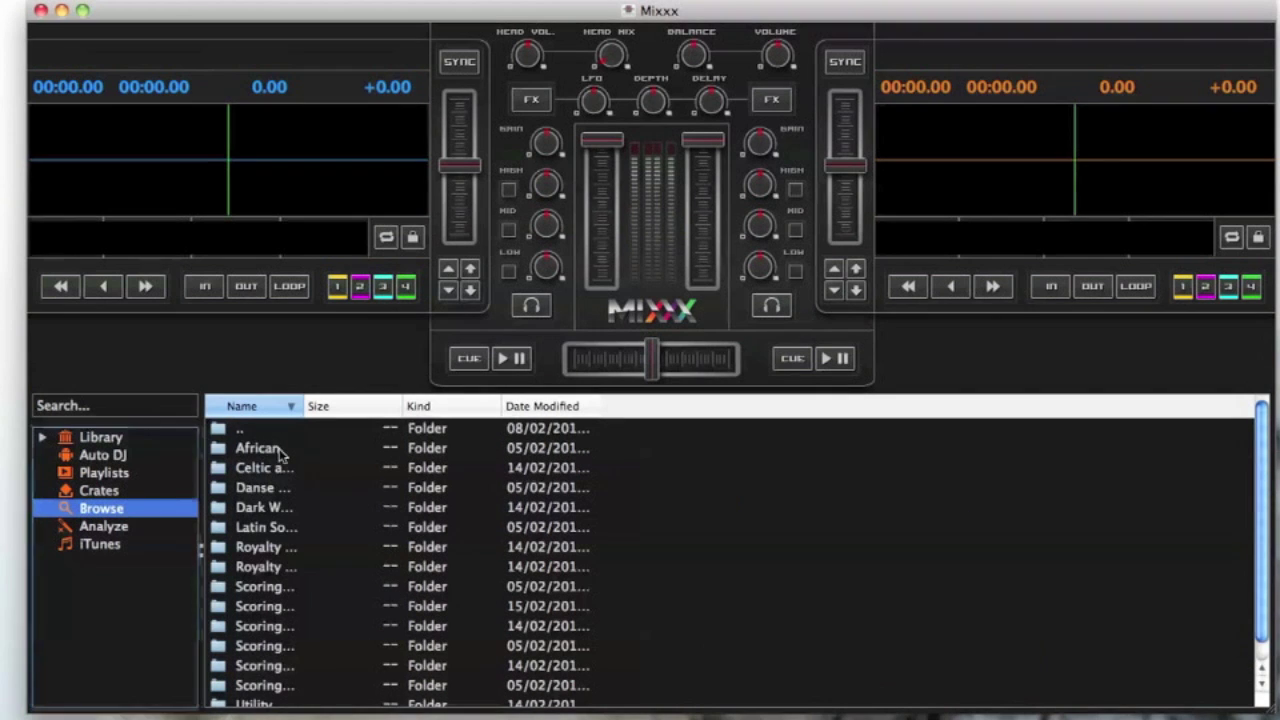
{"action": "left_click", "coordinate": [100, 528]}
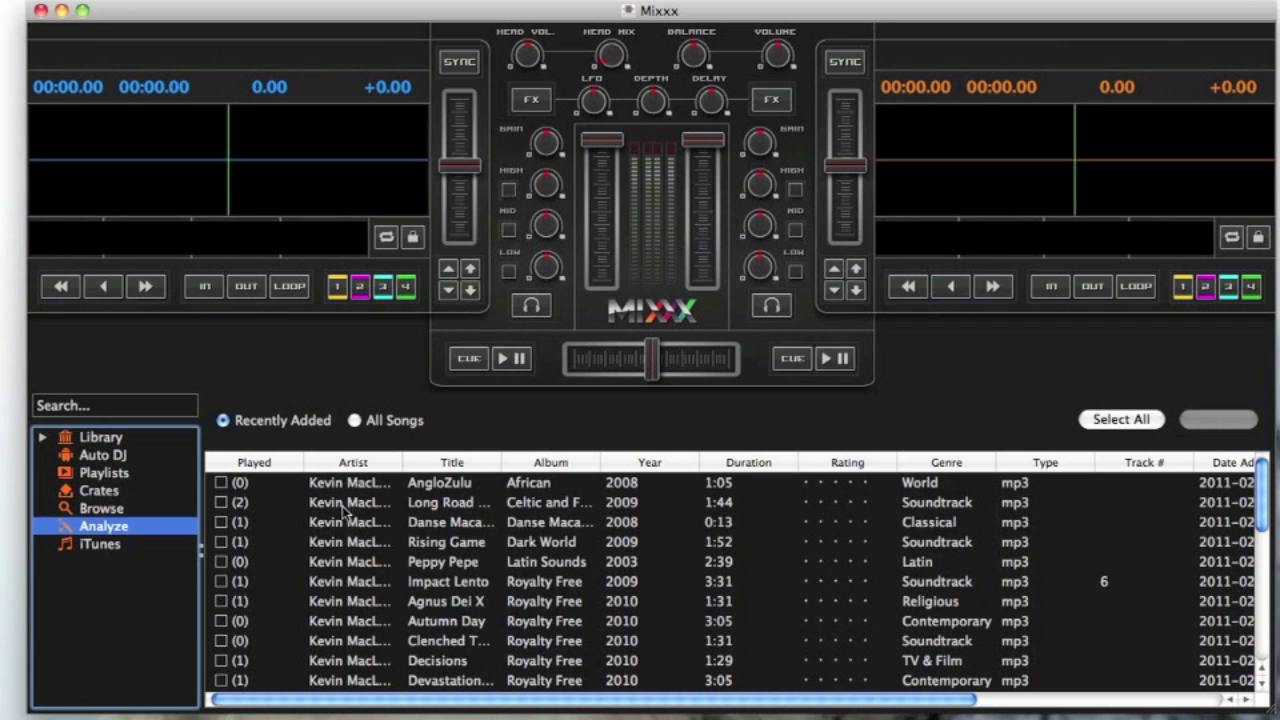
{"action": "left_click", "coordinate": [100, 545]}
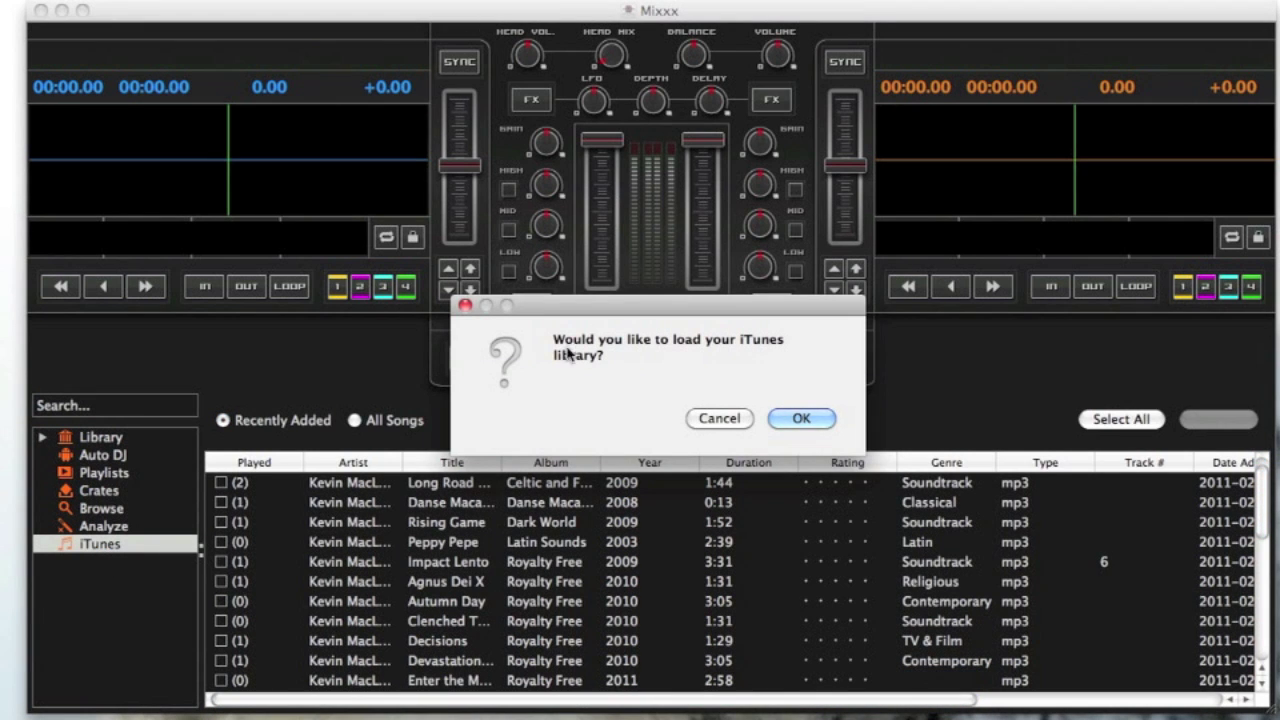
{"action": "left_click", "coordinate": [719, 418]}
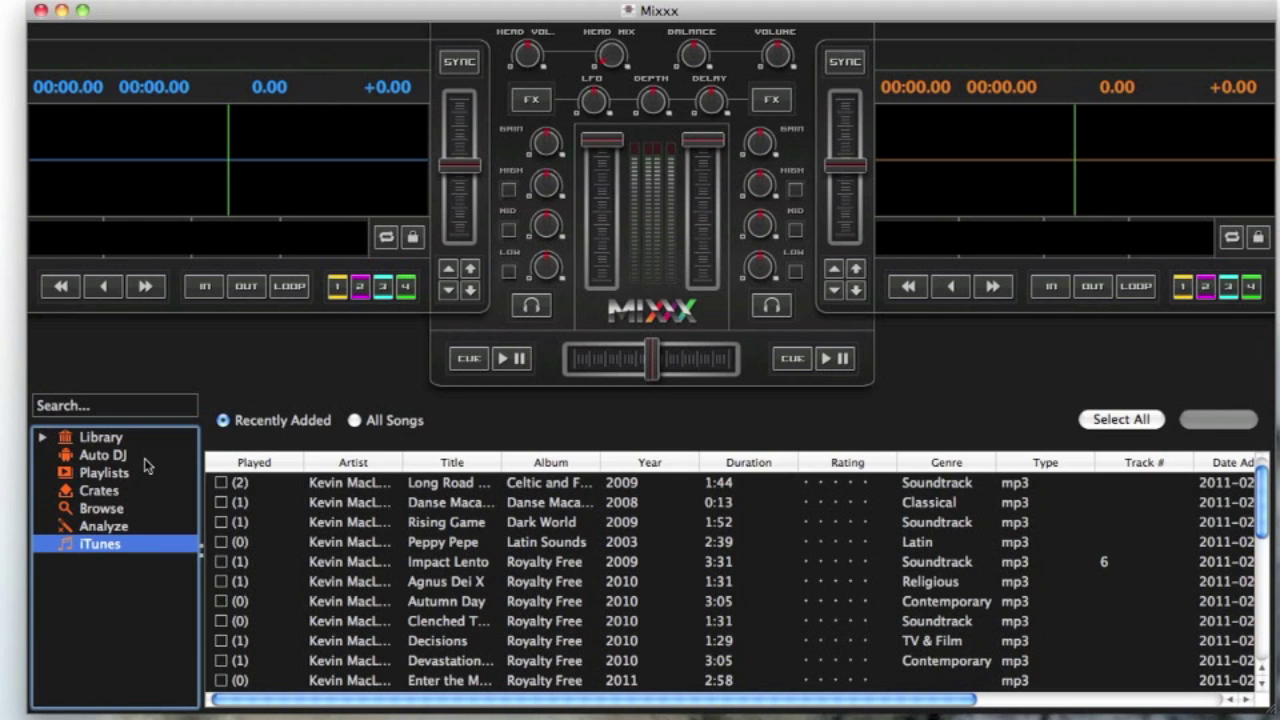
{"action": "left_click", "coordinate": [100, 437]}
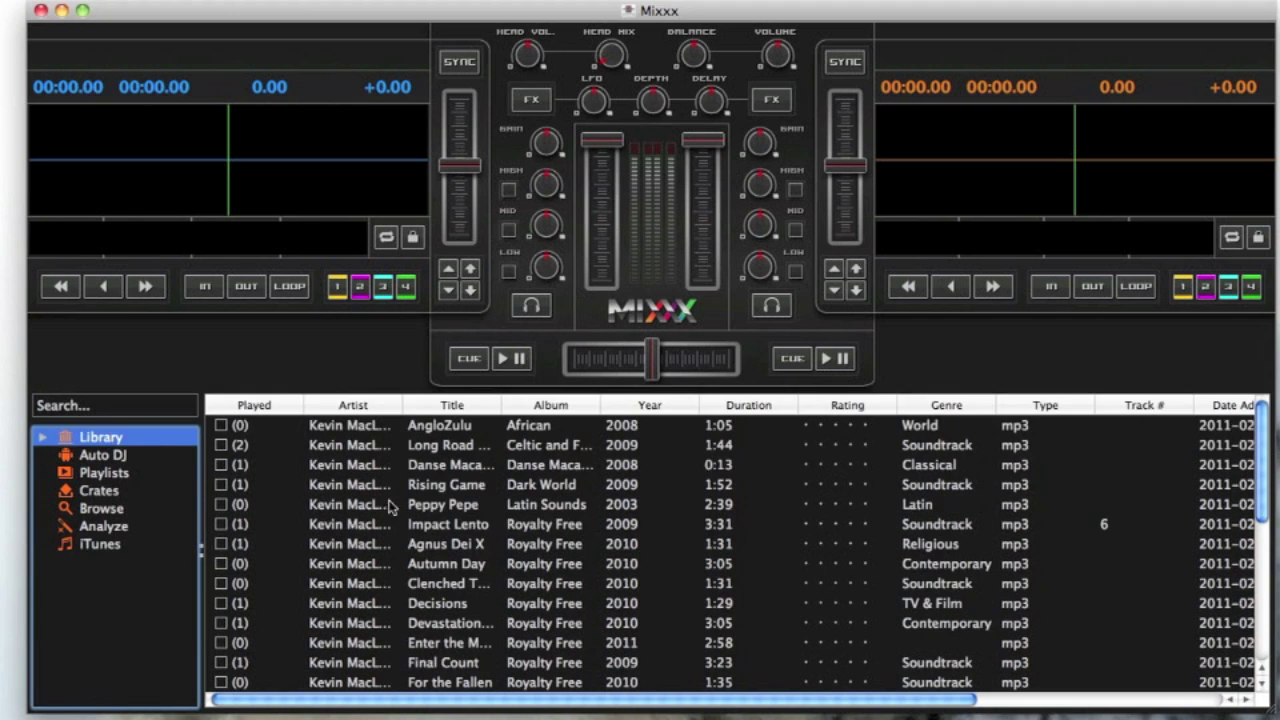
Load Rising Game onto deck 1 and Impact Lento onto deck 2.
{"action": "scroll", "coordinate": [481, 494], "scroll_direction": "down", "scroll_amount": 3}
{"action": "scroll", "coordinate": [481, 520], "scroll_direction": "up", "scroll_amount": 3}
{"action": "left_click", "coordinate": [458, 486]}
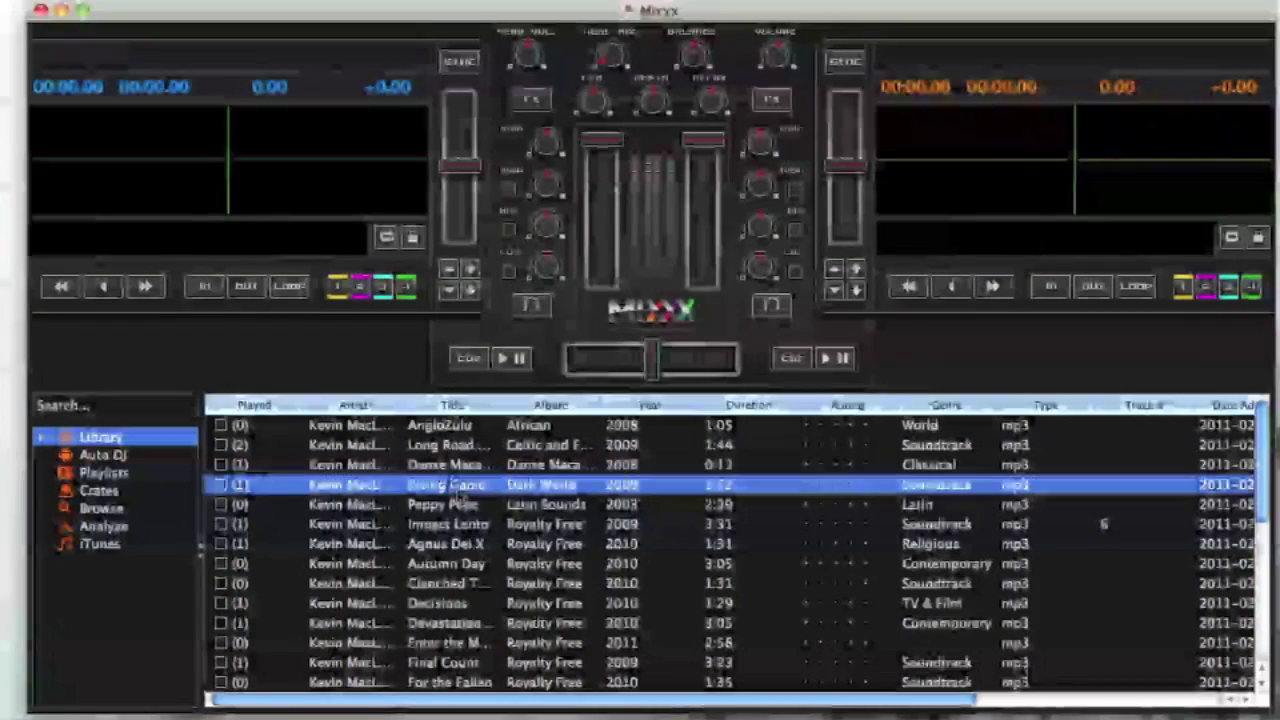
{"action": "left_click_drag", "start_coordinate": [514, 486], "coordinate": [240, 152]}
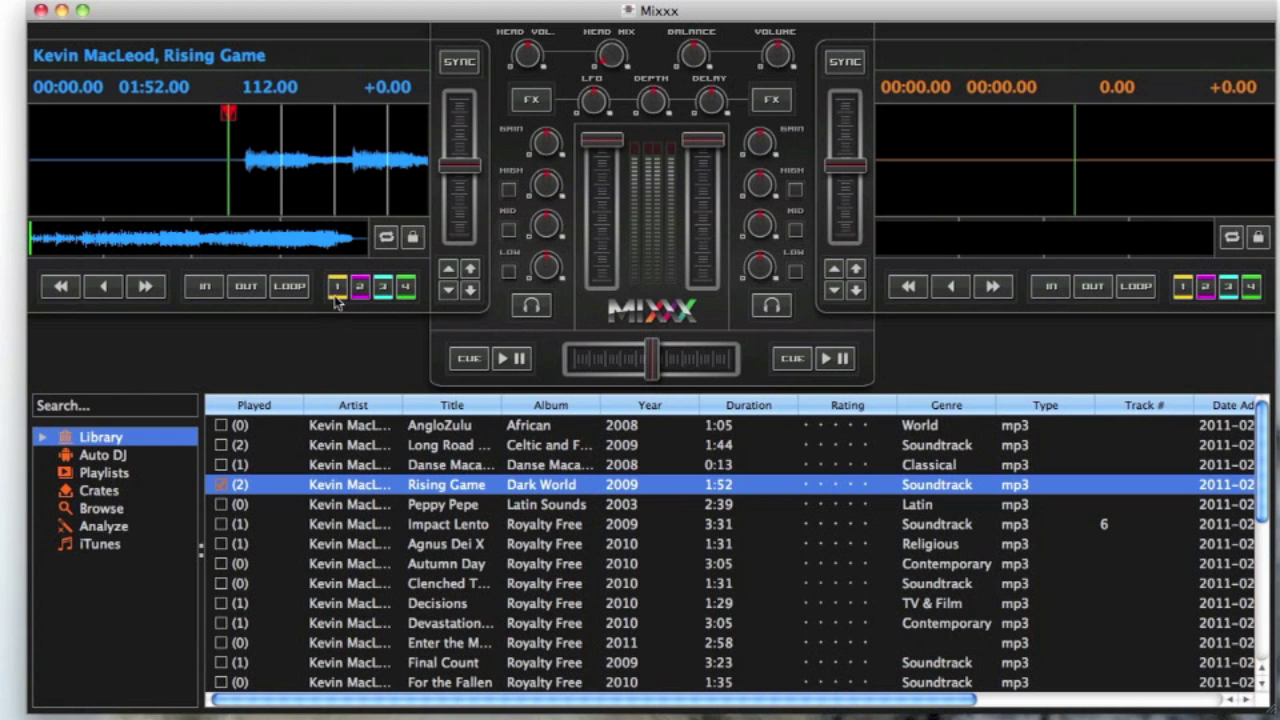
{"action": "left_click_drag", "start_coordinate": [420, 524], "coordinate": [1000, 137]}
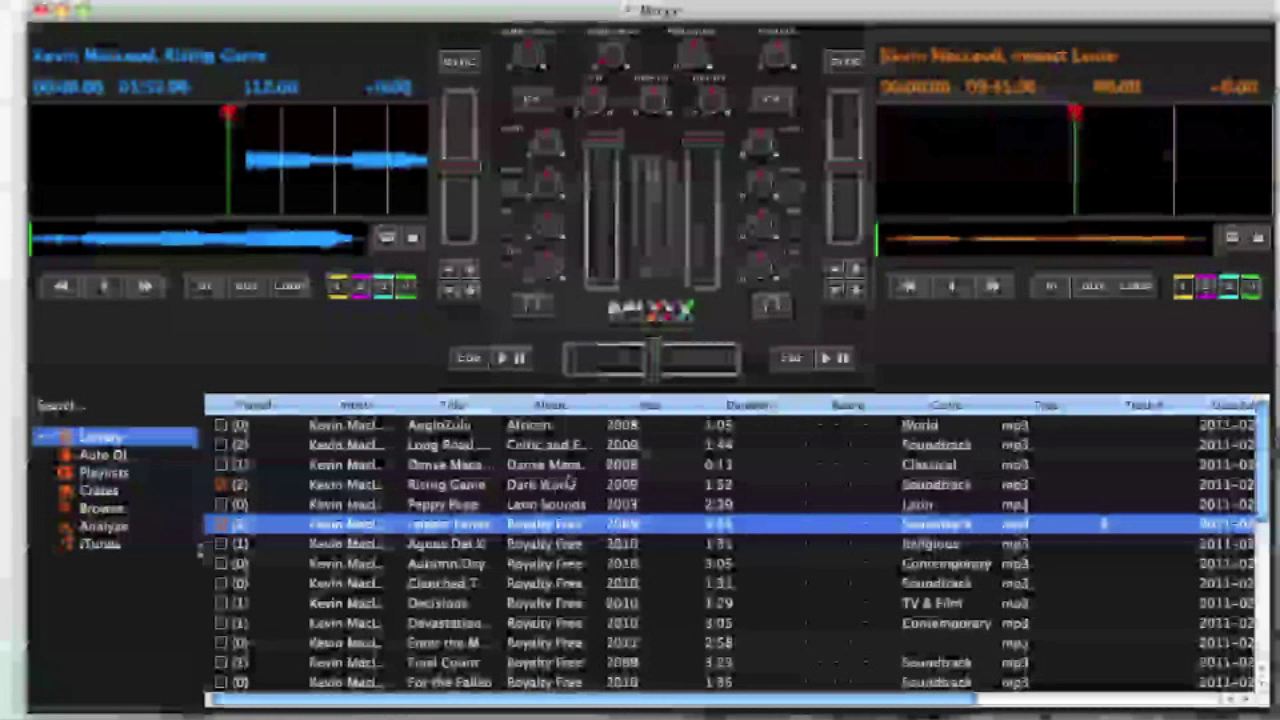
Start Rising Game playing on deck 1.
{"action": "left_click", "coordinate": [503, 357]}
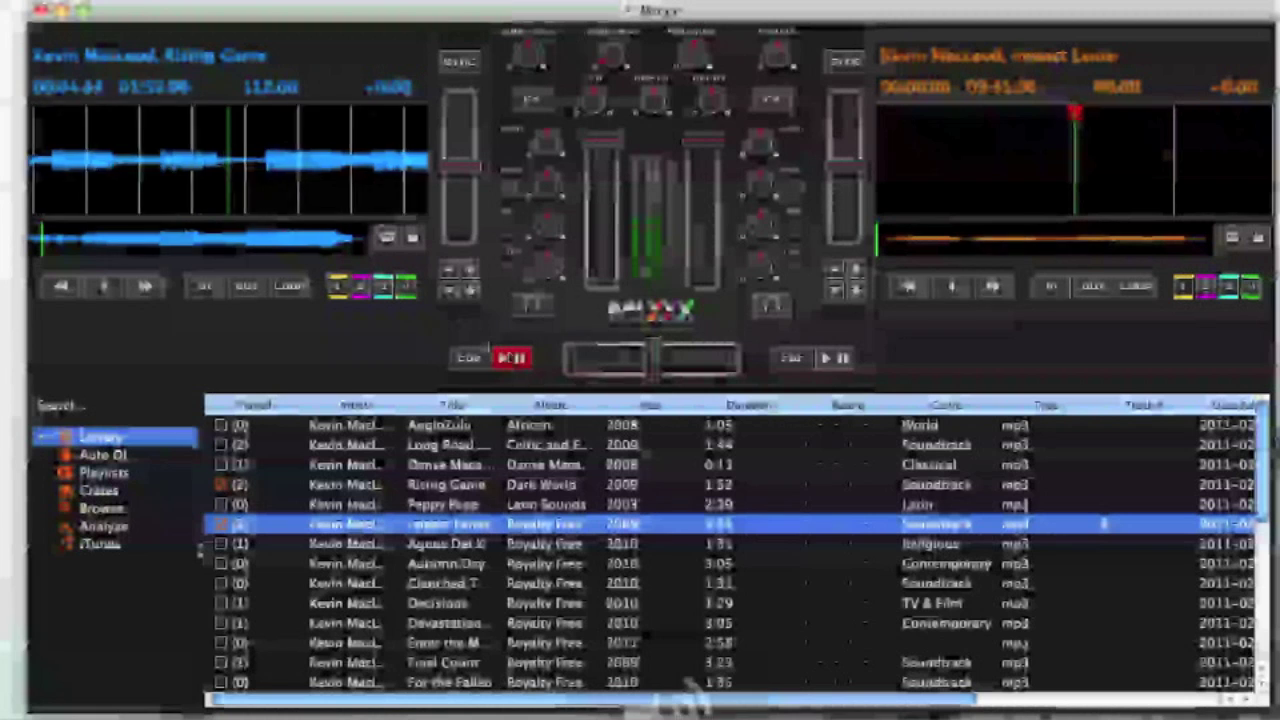
{"action": "left_click", "coordinate": [515, 358]}
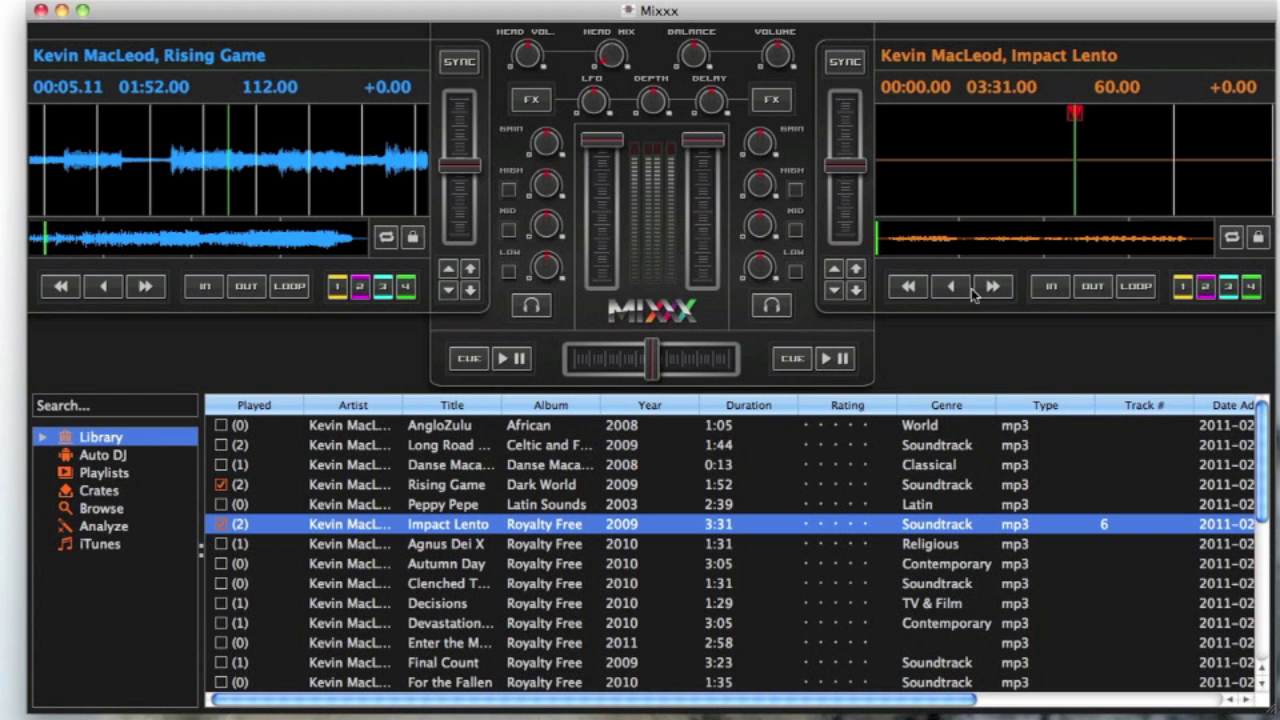
{"action": "left_click", "coordinate": [515, 358]}
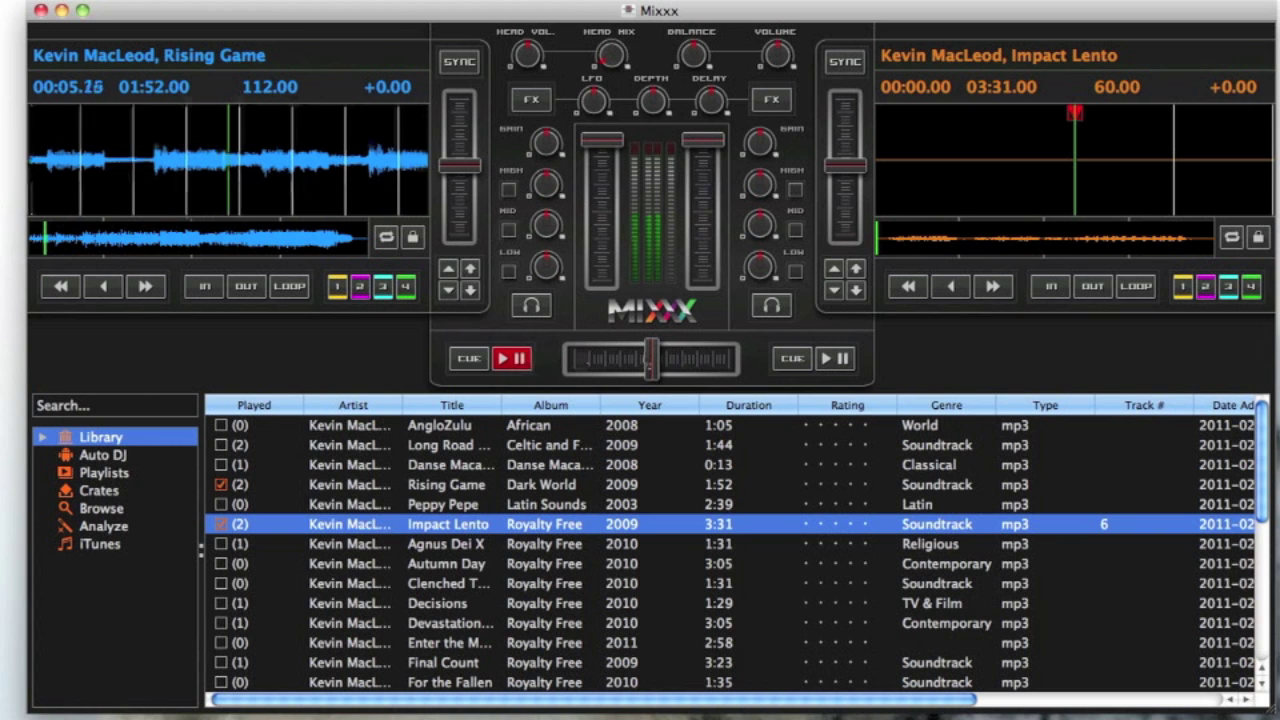
Play Impact Lento on deck 2 and sweep the crossfader over to it, then back to Rising Game.
{"action": "left_click", "coordinate": [835, 358]}
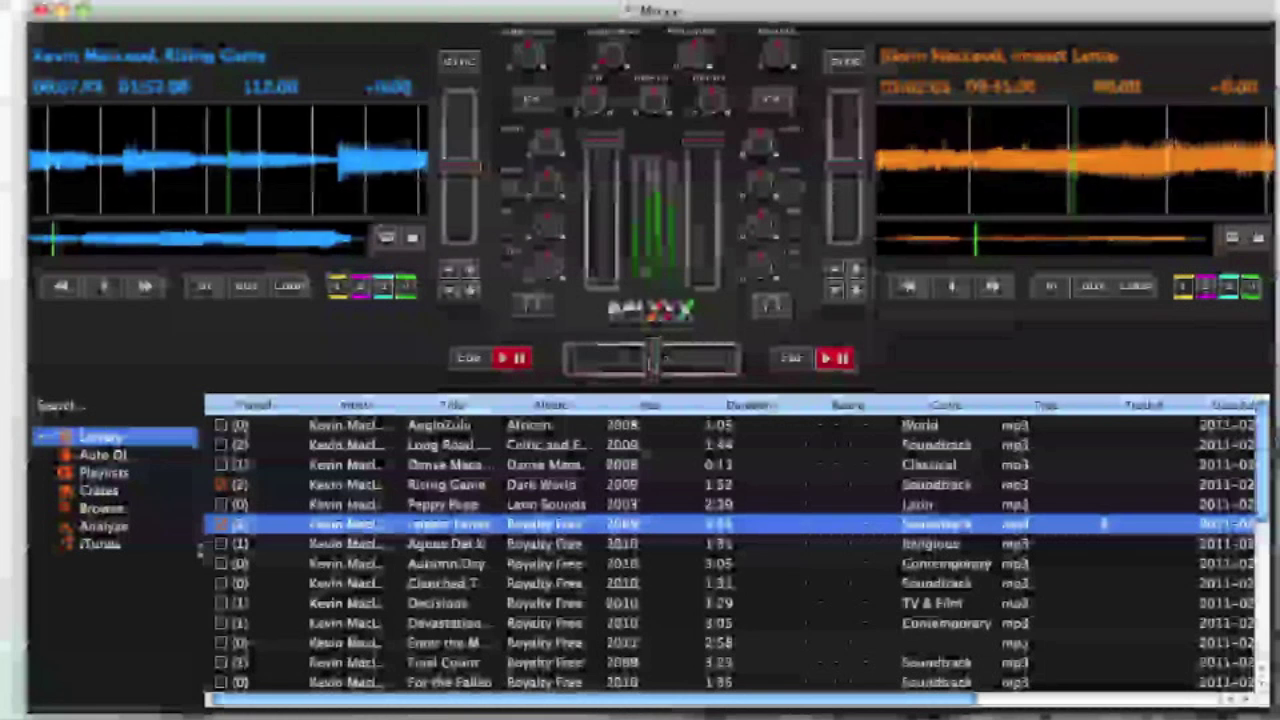
{"action": "left_click_drag", "start_coordinate": [708, 362], "coordinate": [737, 366]}
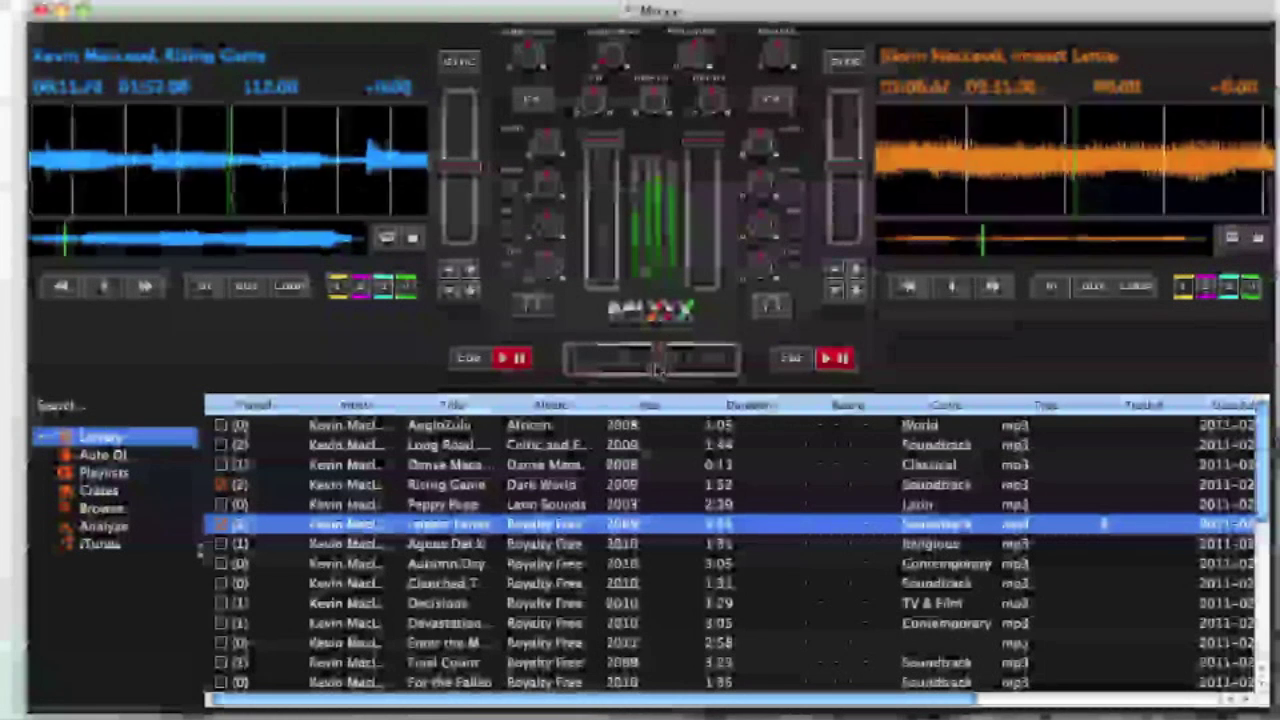
{"action": "left_click_drag", "start_coordinate": [737, 366], "coordinate": [578, 368]}
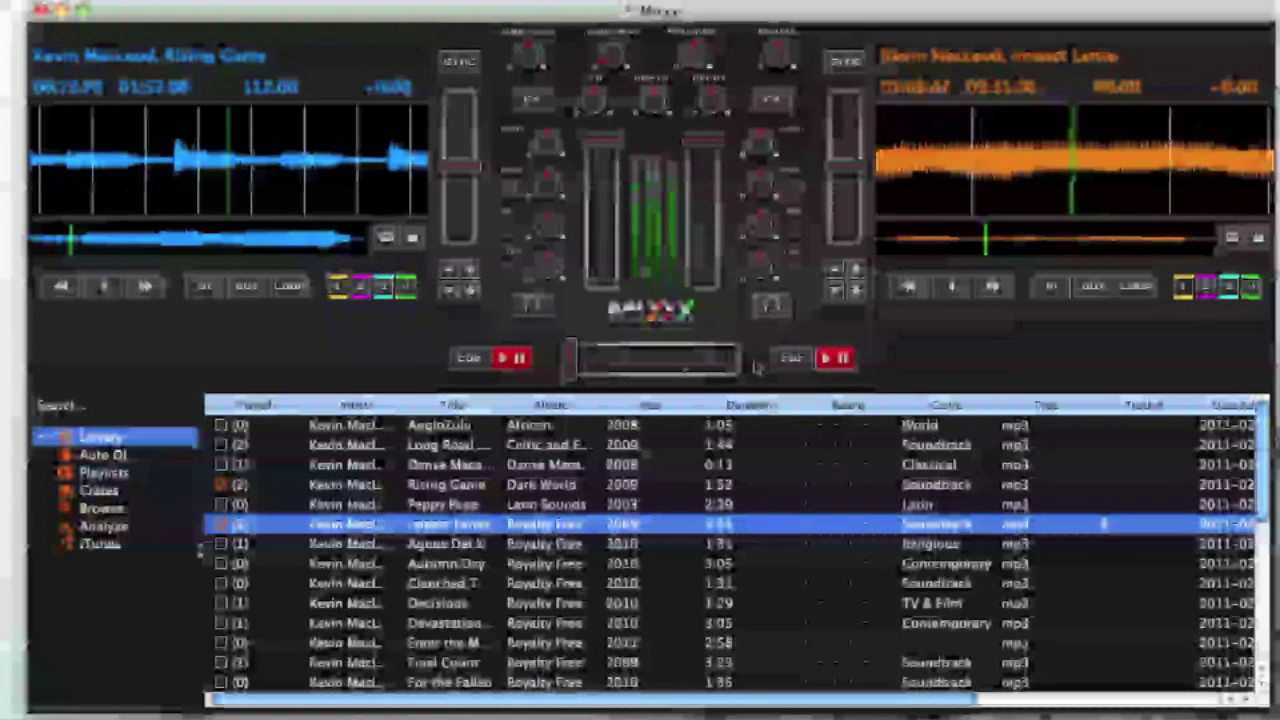
Stop both decks, centre the crossfader and try deck 1's headphone preview.
{"action": "key", "text": "l"}
{"action": "left_click", "coordinate": [505, 358]}
{"action": "left_click_drag", "start_coordinate": [578, 362], "coordinate": [645, 350]}
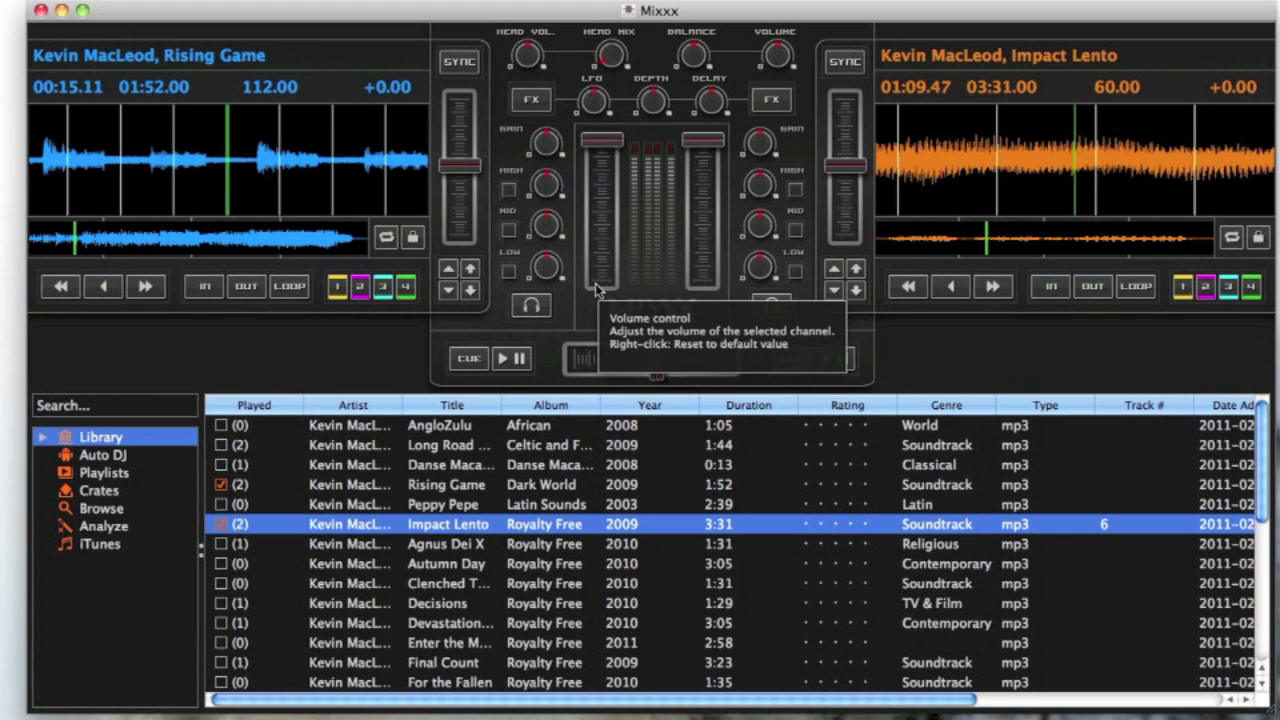
{"action": "left_click", "coordinate": [538, 308]}
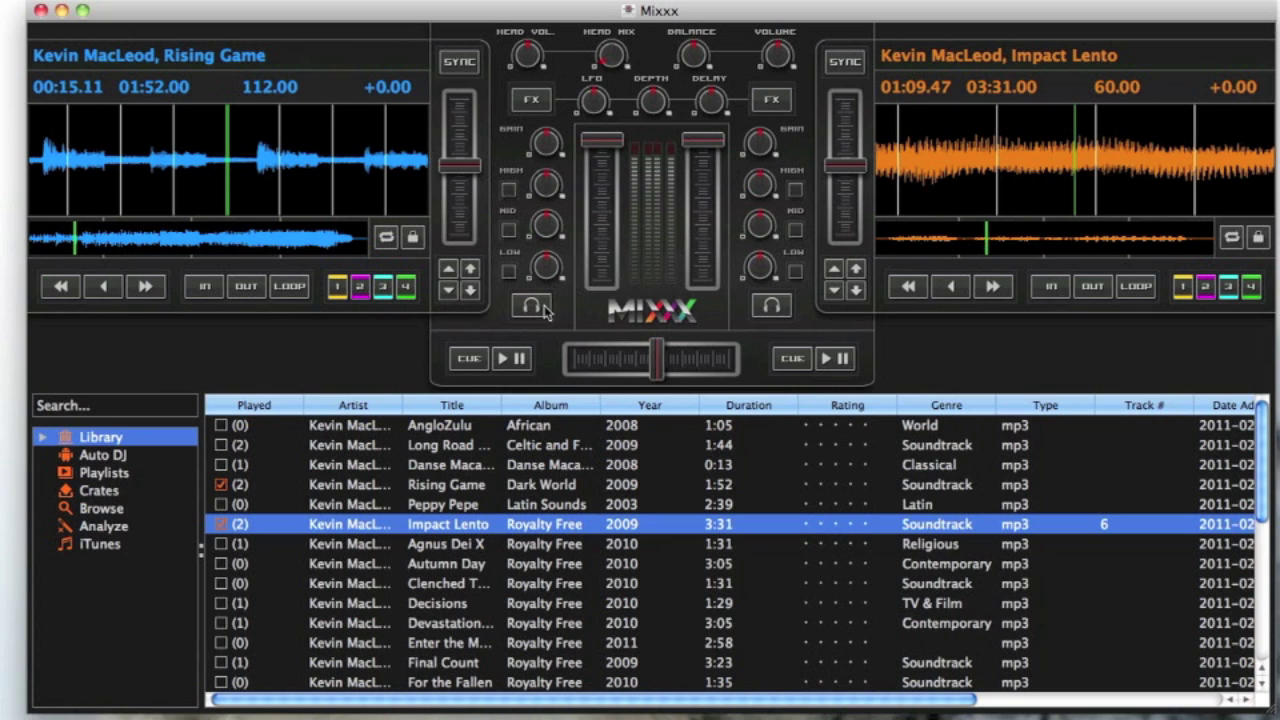
Turn headphone preview on for decks 2 and 1, then off again.
{"action": "left_click", "coordinate": [771, 308]}
{"action": "left_click", "coordinate": [542, 308]}
{"action": "left_click", "coordinate": [760, 310]}
{"action": "left_click", "coordinate": [544, 306]}
Adjust Rising Game's tempo slider up, down and fine-tune it, then play deck 1.
{"action": "left_click_drag", "start_coordinate": [456, 160], "coordinate": [462, 95]}
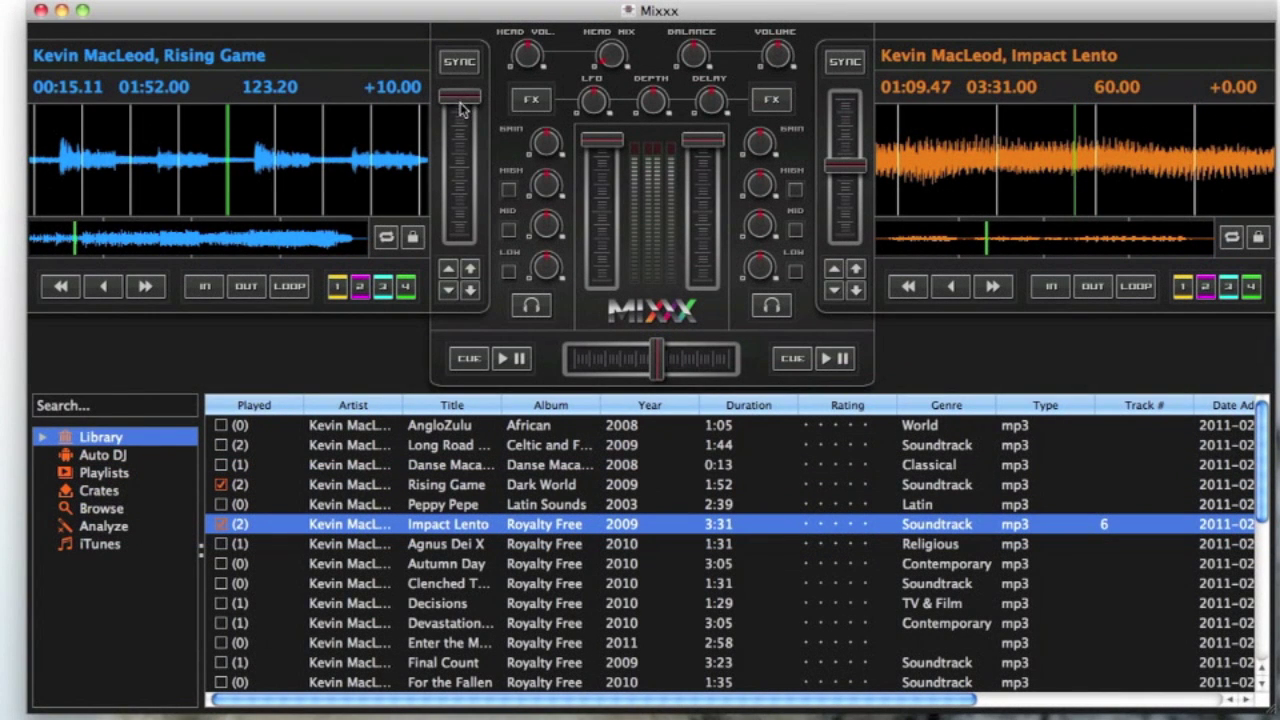
{"action": "mouse_move", "coordinate": [472, 103]}
{"action": "left_mouse_down"}
{"action": "mouse_move", "coordinate": [462, 165]}
{"action": "mouse_move", "coordinate": [463, 113]}
{"action": "left_mouse_up"}
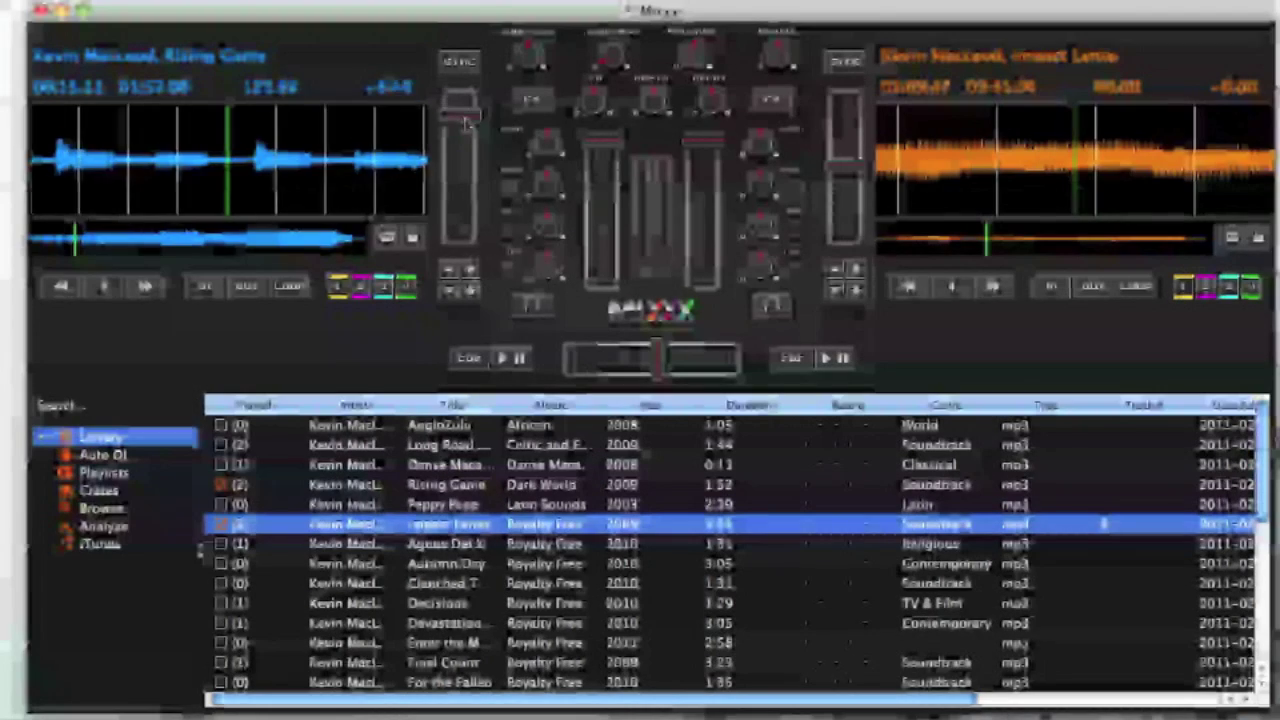
{"action": "left_click_drag", "start_coordinate": [463, 128], "coordinate": [463, 114]}
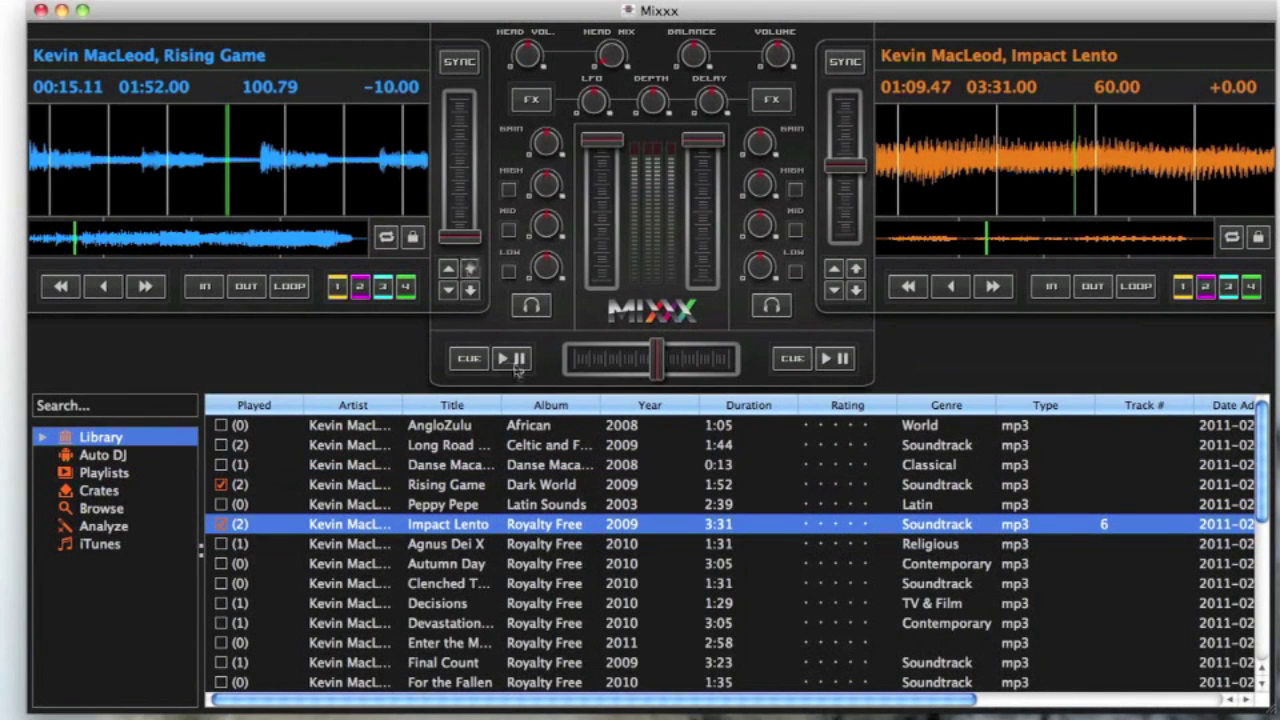
{"action": "left_click", "coordinate": [517, 370]}
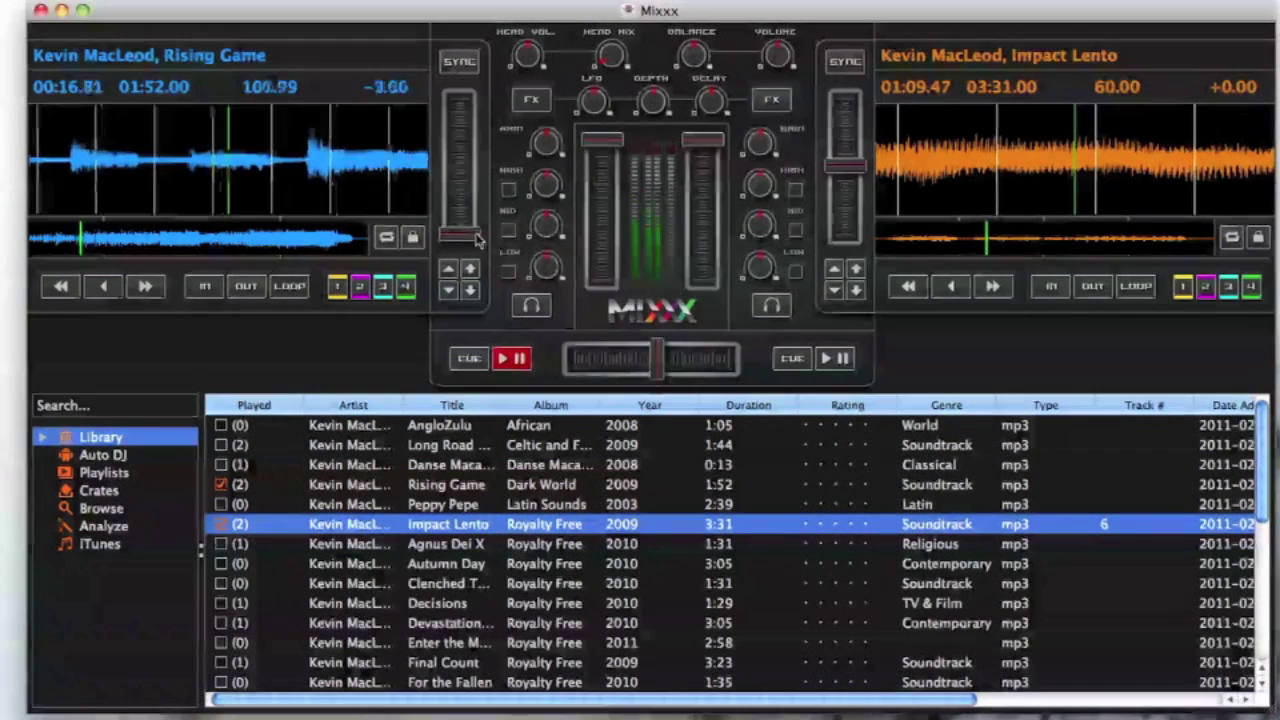
Raise Rising Game's pitch, sync it to 120.00 BPM, and restart playback alongside Impact Lento.
{"action": "left_click_drag", "start_coordinate": [479, 238], "coordinate": [478, 92]}
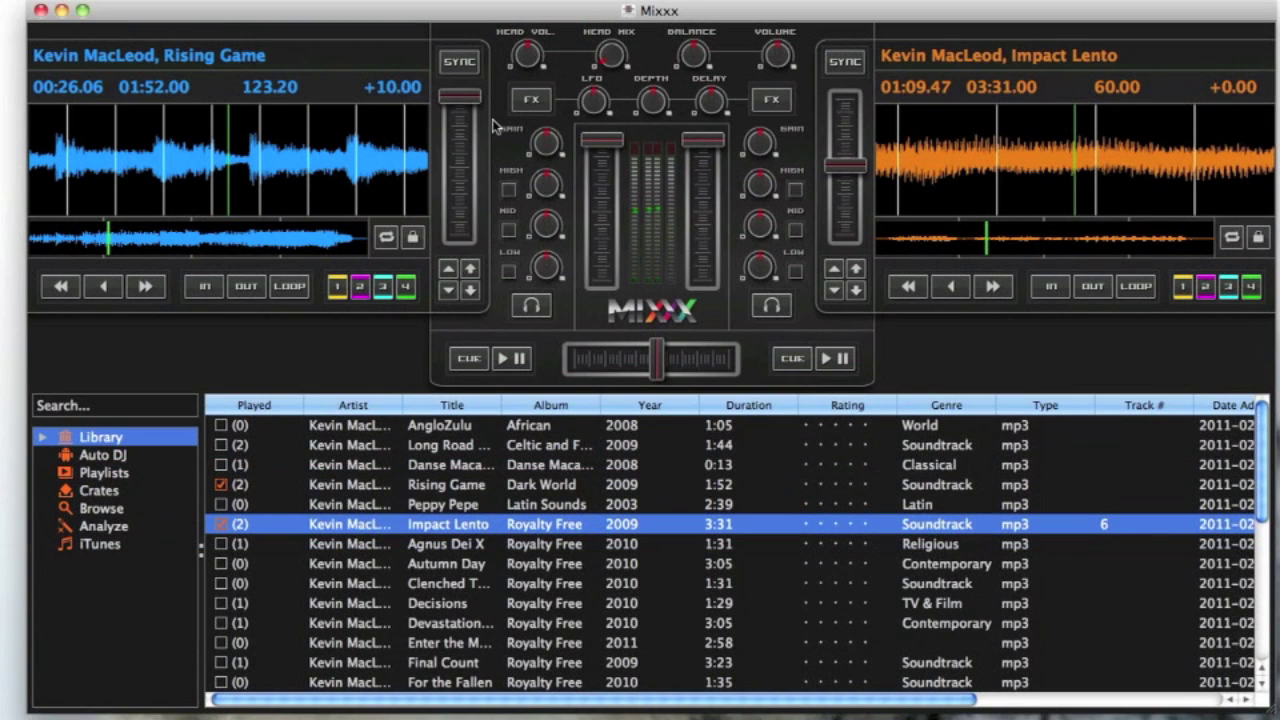
{"action": "left_click", "coordinate": [459, 64]}
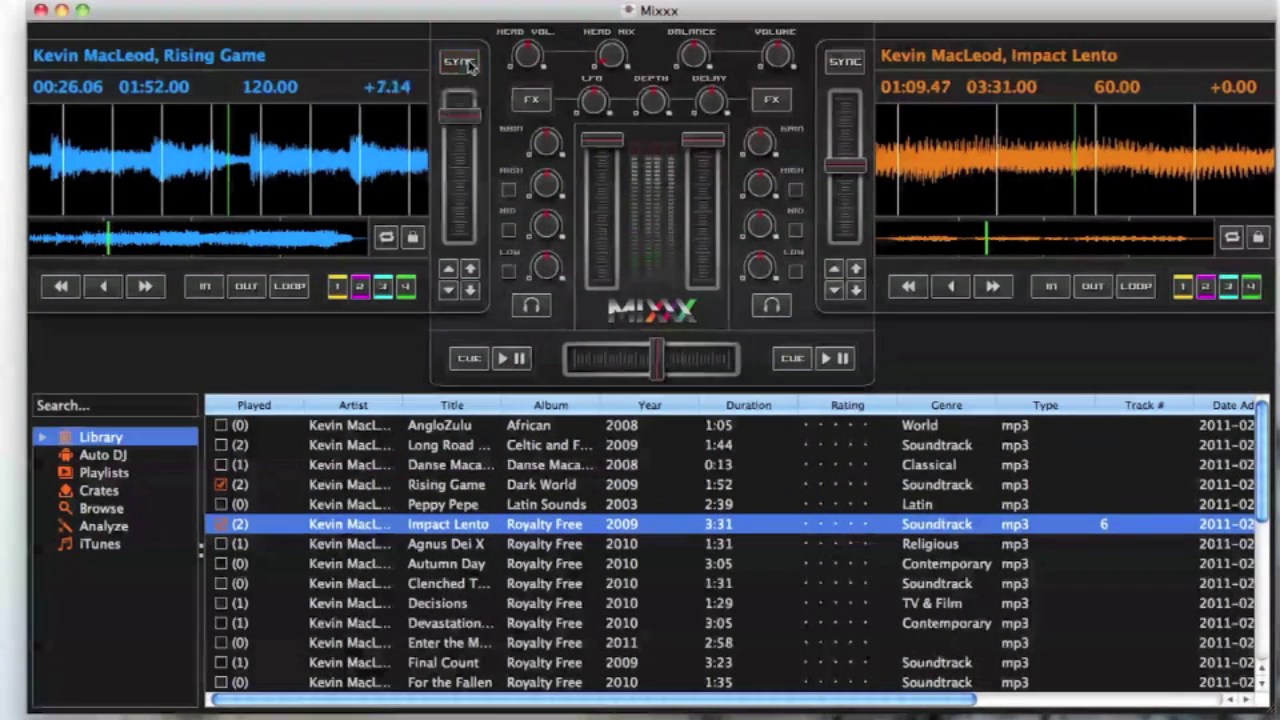
{"action": "left_click", "coordinate": [828, 358]}
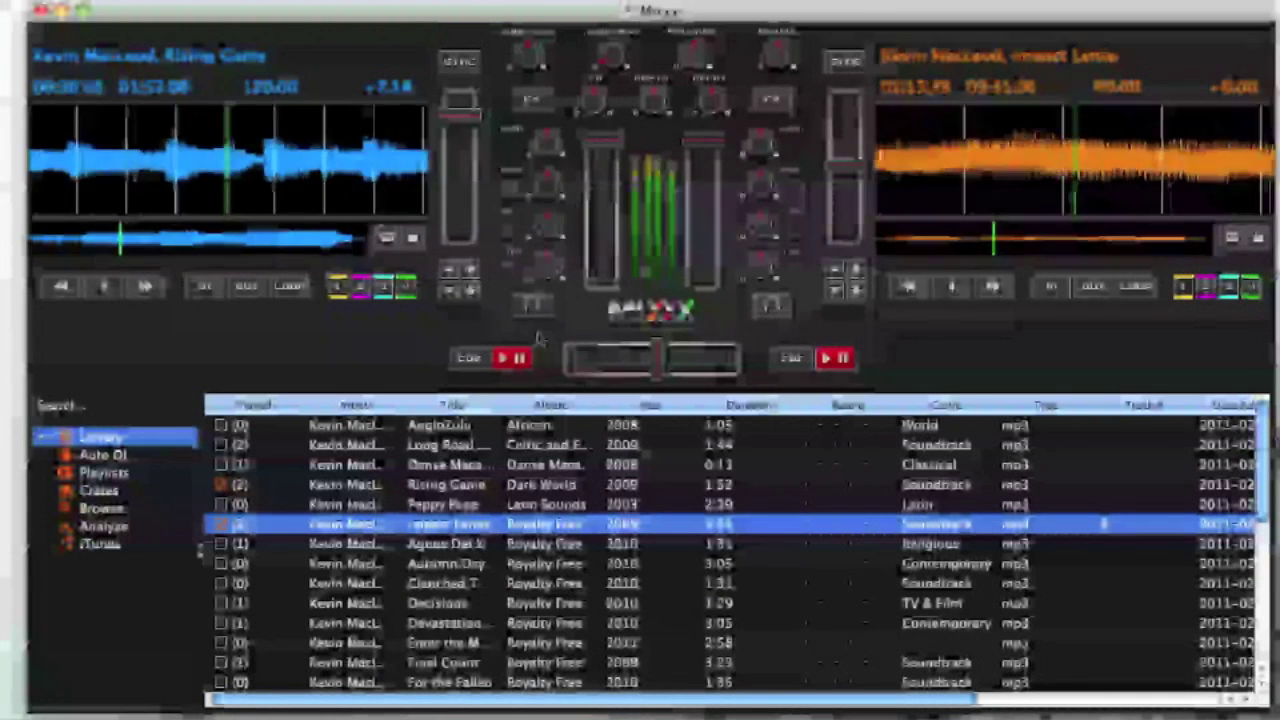
{"action": "left_click", "coordinate": [518, 358]}
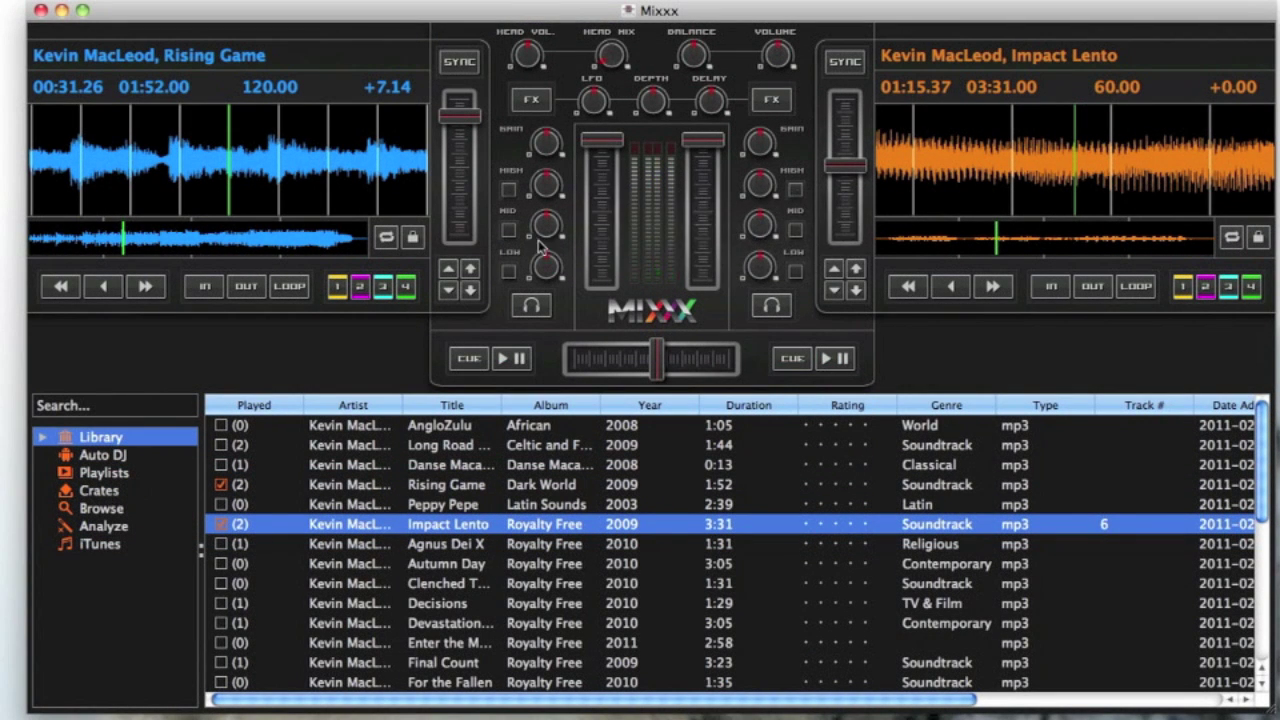
{"action": "left_click", "coordinate": [518, 358]}
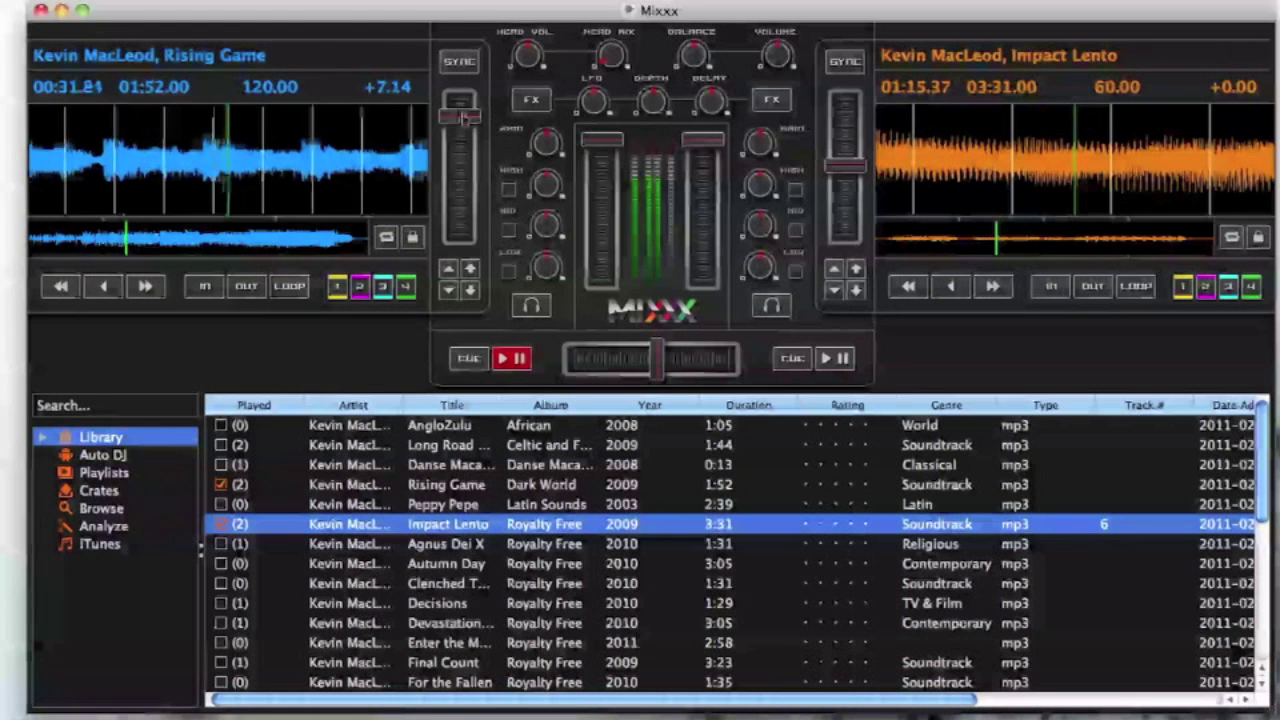
Slow Rising Game to 113.50 BPM, cut channel 1's volume, toggle its low and mid kills, then restore volume.
{"action": "left_click_drag", "start_coordinate": [463, 117], "coordinate": [471, 165]}
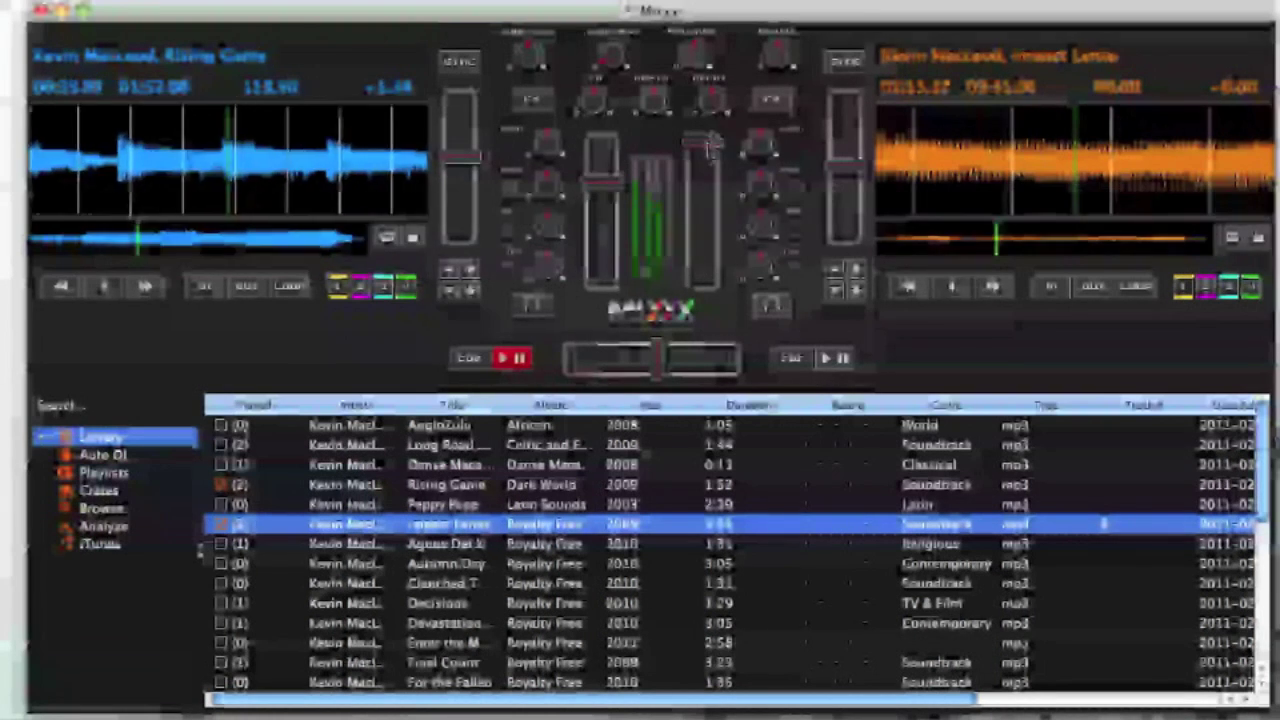
{"action": "left_click_drag", "start_coordinate": [601, 160], "coordinate": [607, 258]}
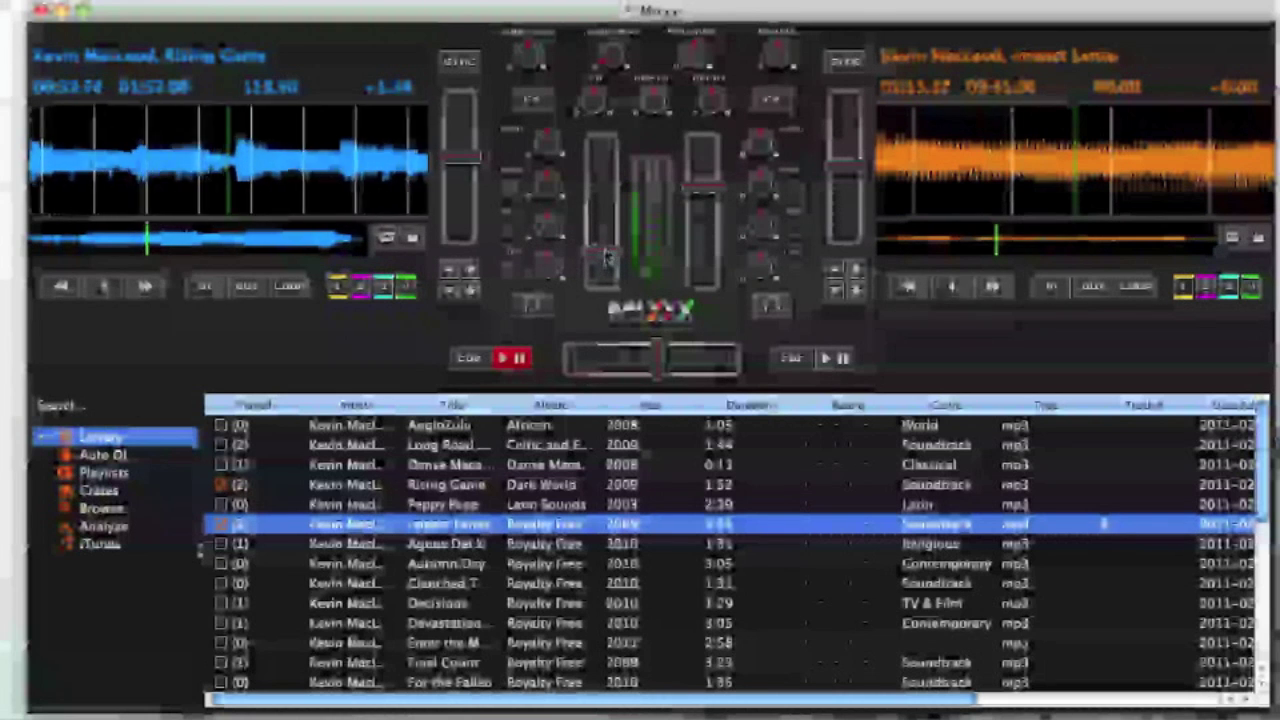
{"action": "left_click", "coordinate": [508, 271]}
{"action": "left_click", "coordinate": [508, 231]}
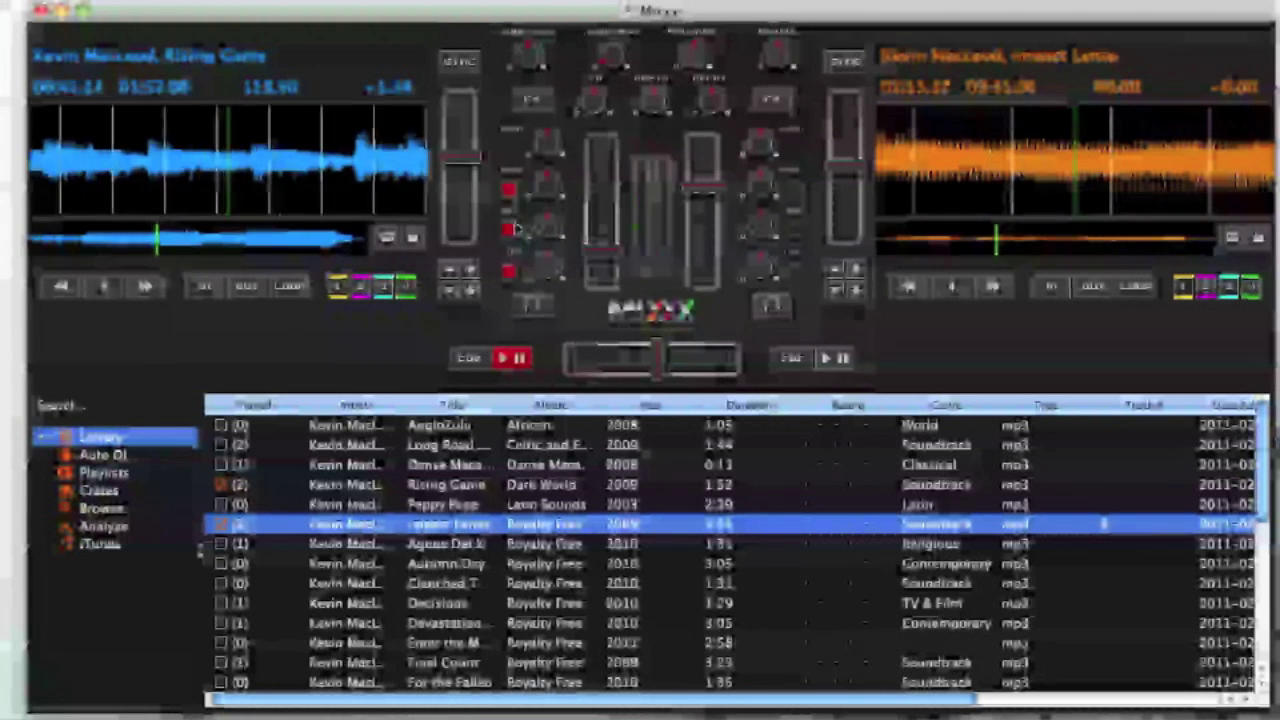
{"action": "left_click", "coordinate": [508, 231]}
{"action": "left_click_drag", "start_coordinate": [601, 248], "coordinate": [601, 148]}
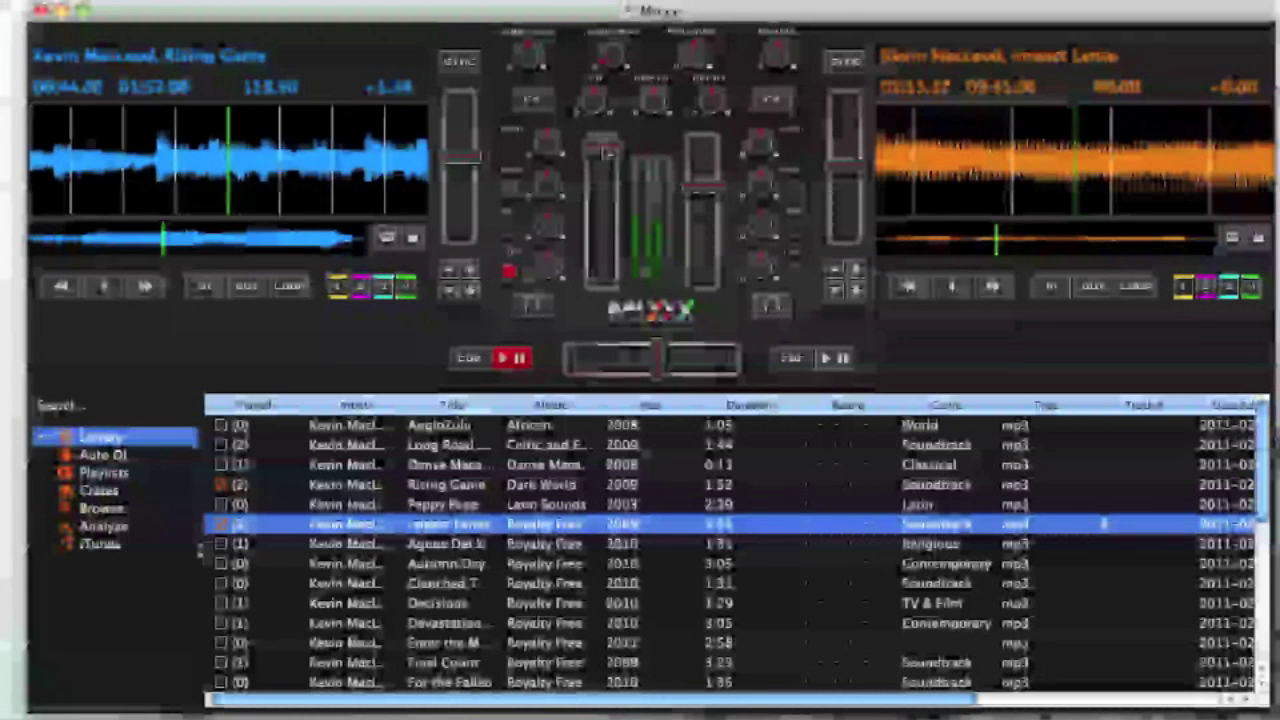
Cut and restore channel 1's mid and high bands, then resume Rising Game.
{"action": "left_click", "coordinate": [508, 231]}
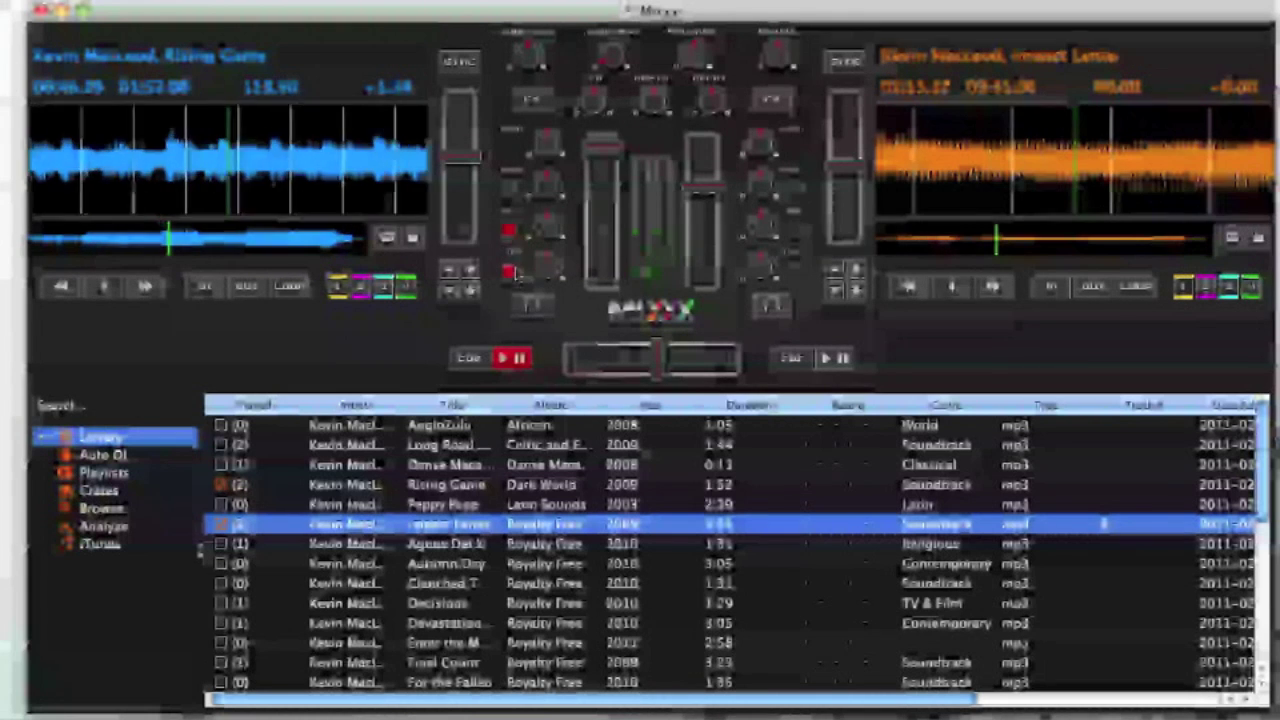
{"action": "left_click", "coordinate": [508, 190]}
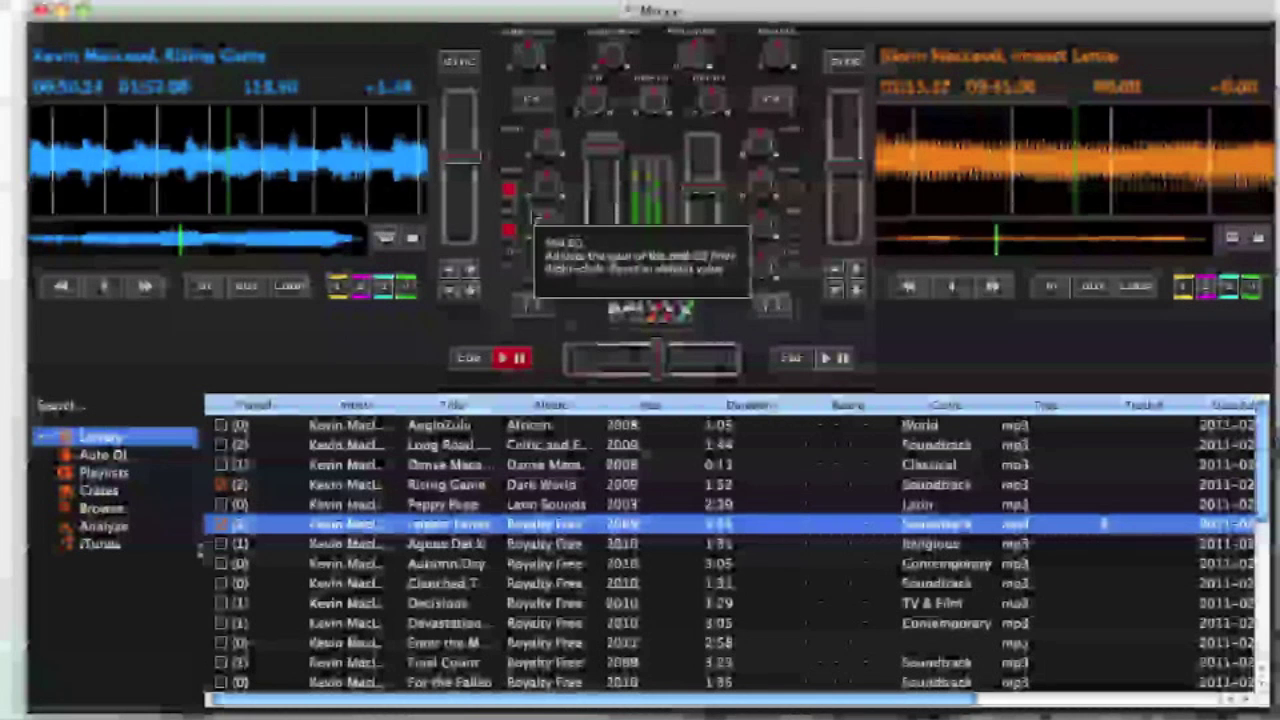
{"action": "left_click", "coordinate": [508, 231]}
{"action": "left_click", "coordinate": [508, 190]}
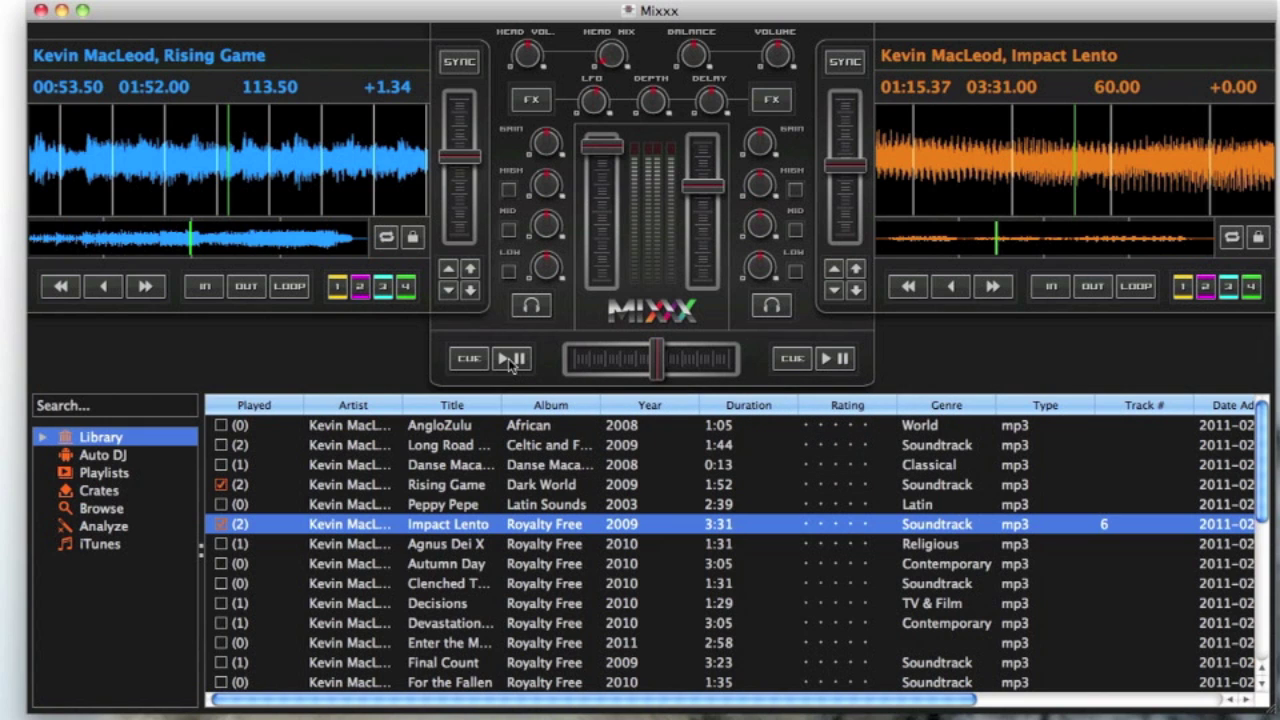
{"action": "left_click", "coordinate": [510, 360]}
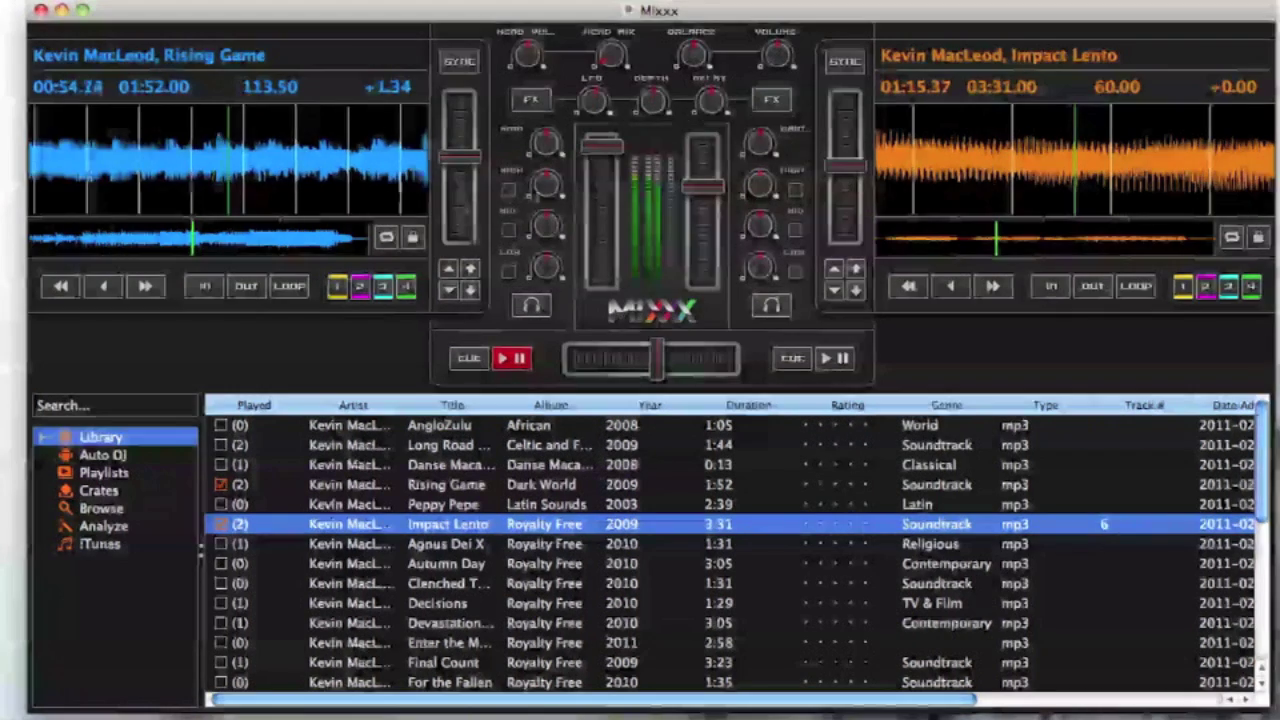
Loop a stretch of Rising Game with OUT, release it with LOOP, then fade channel 1 down.
{"action": "left_click", "coordinate": [247, 287]}
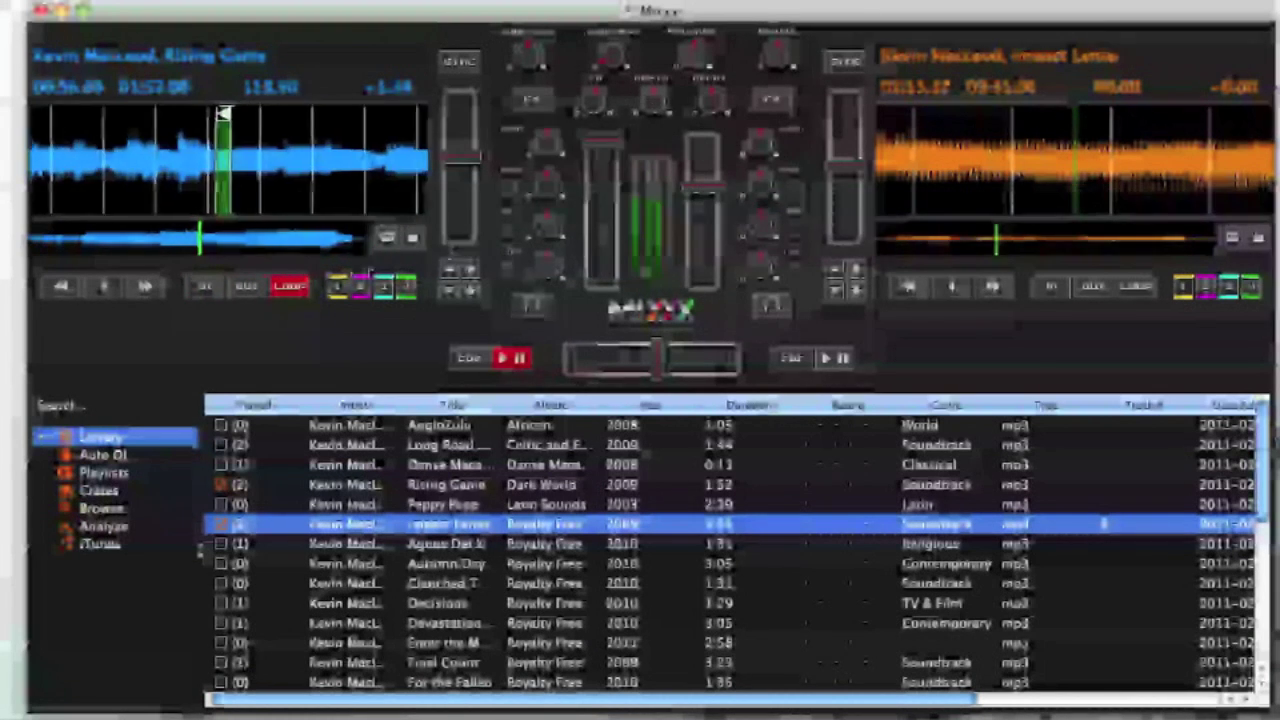
{"action": "left_click", "coordinate": [298, 290]}
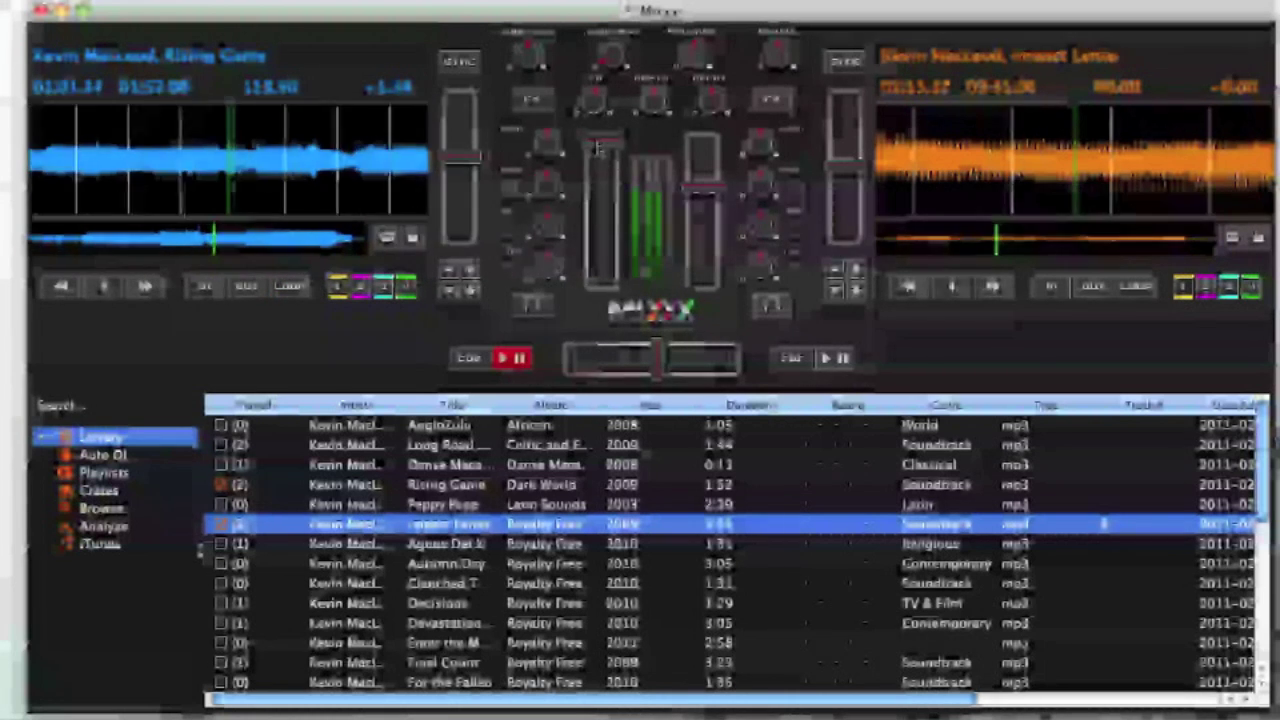
{"action": "left_click_drag", "start_coordinate": [597, 148], "coordinate": [600, 265]}
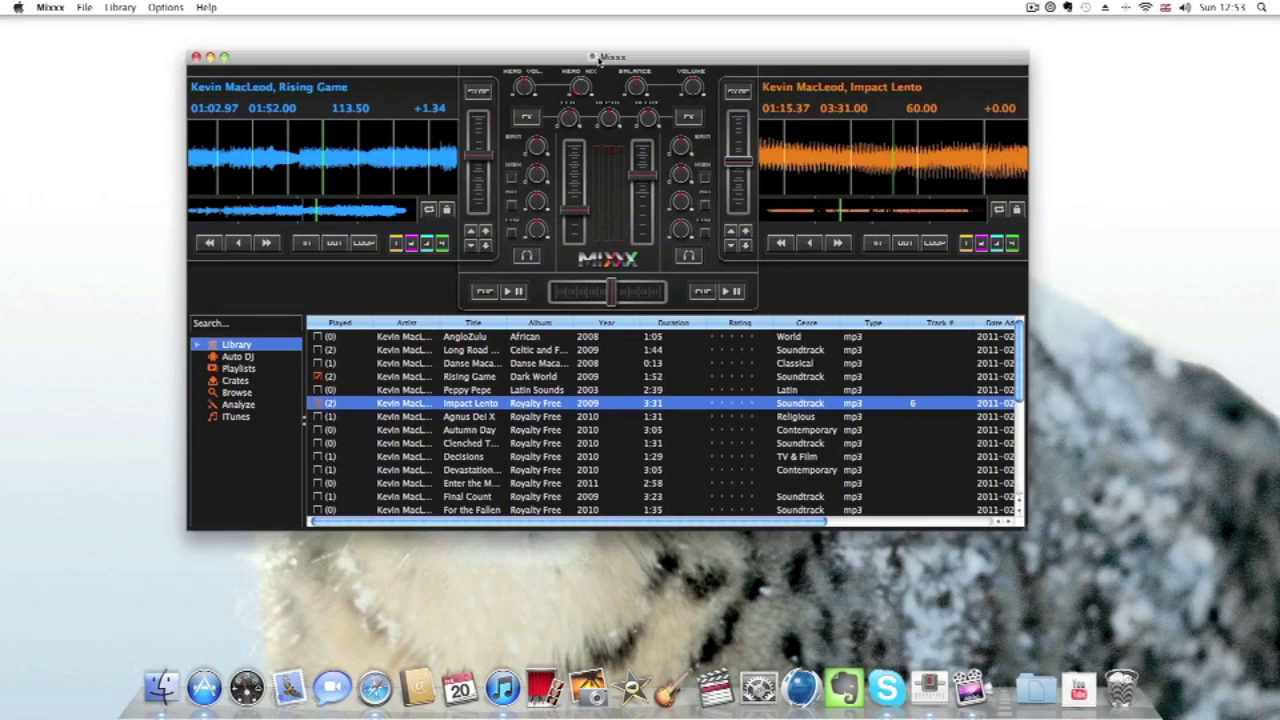
{"action": "left_click_drag", "start_coordinate": [601, 60], "coordinate": [589, 50]}
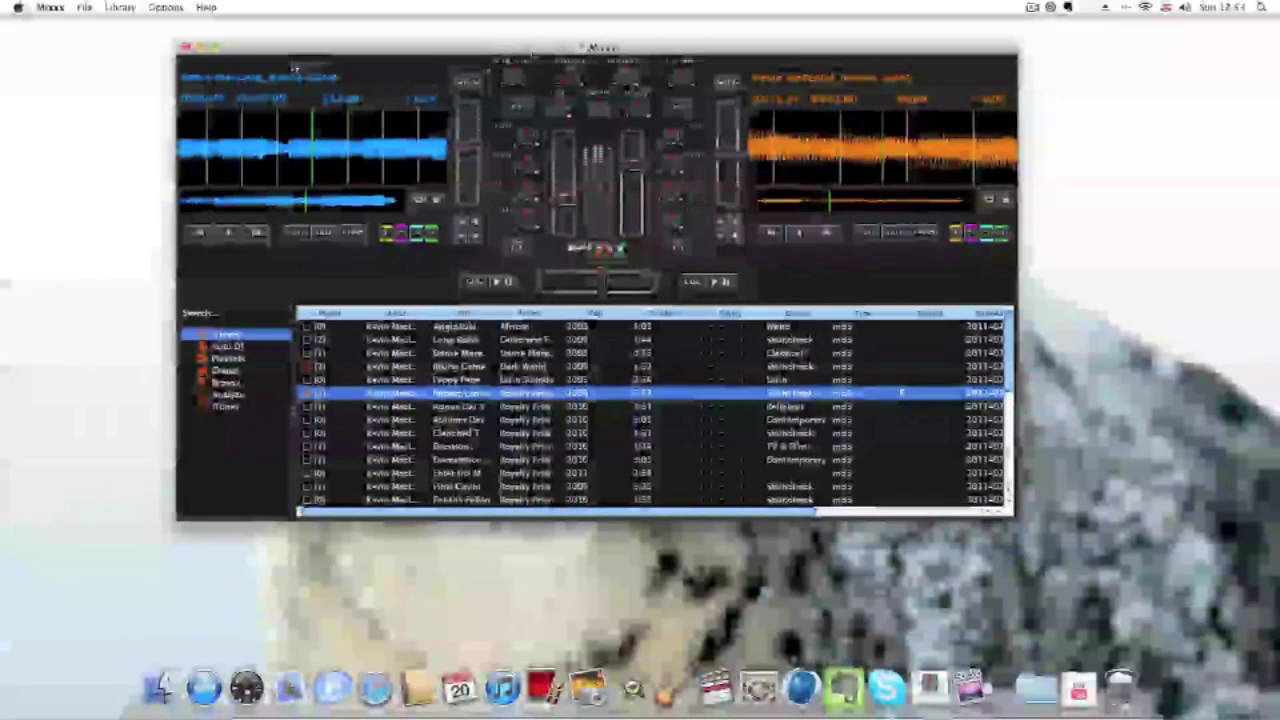
Zoom, restore and enlarge the window, then switch Mixxx to Options > Full Screen.
{"action": "left_click", "coordinate": [213, 48]}
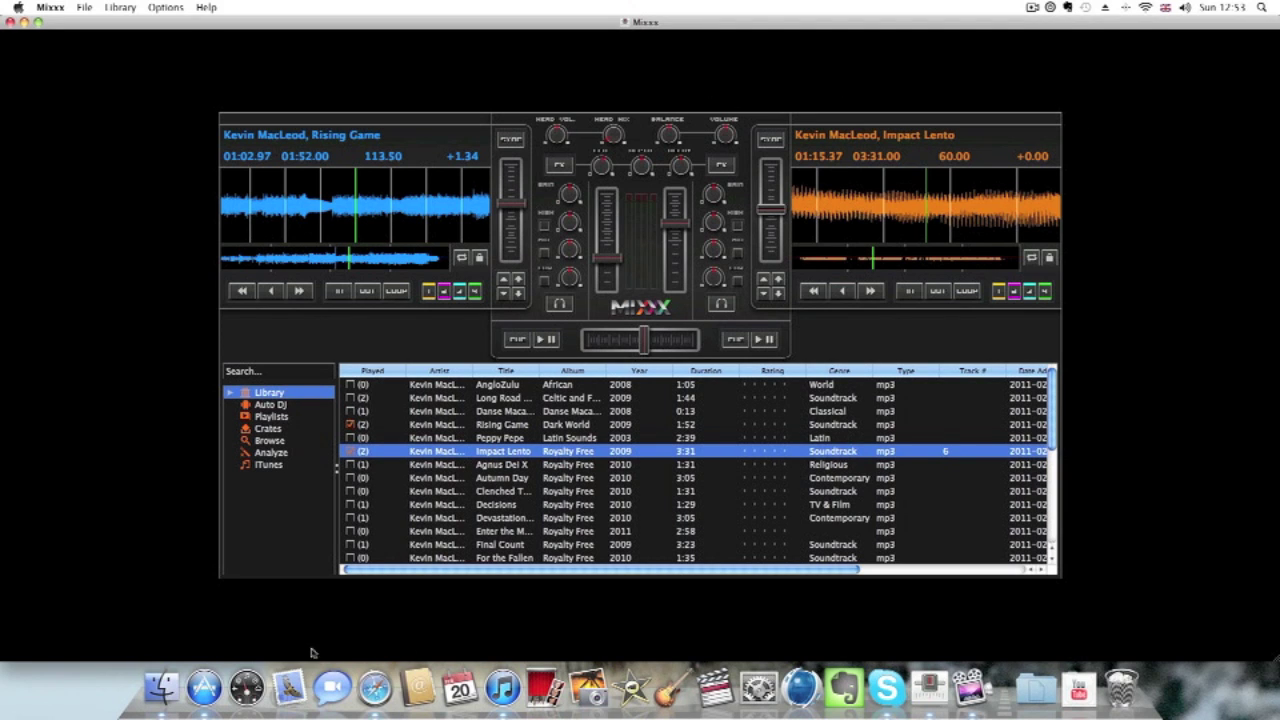
{"action": "left_click", "coordinate": [38, 22]}
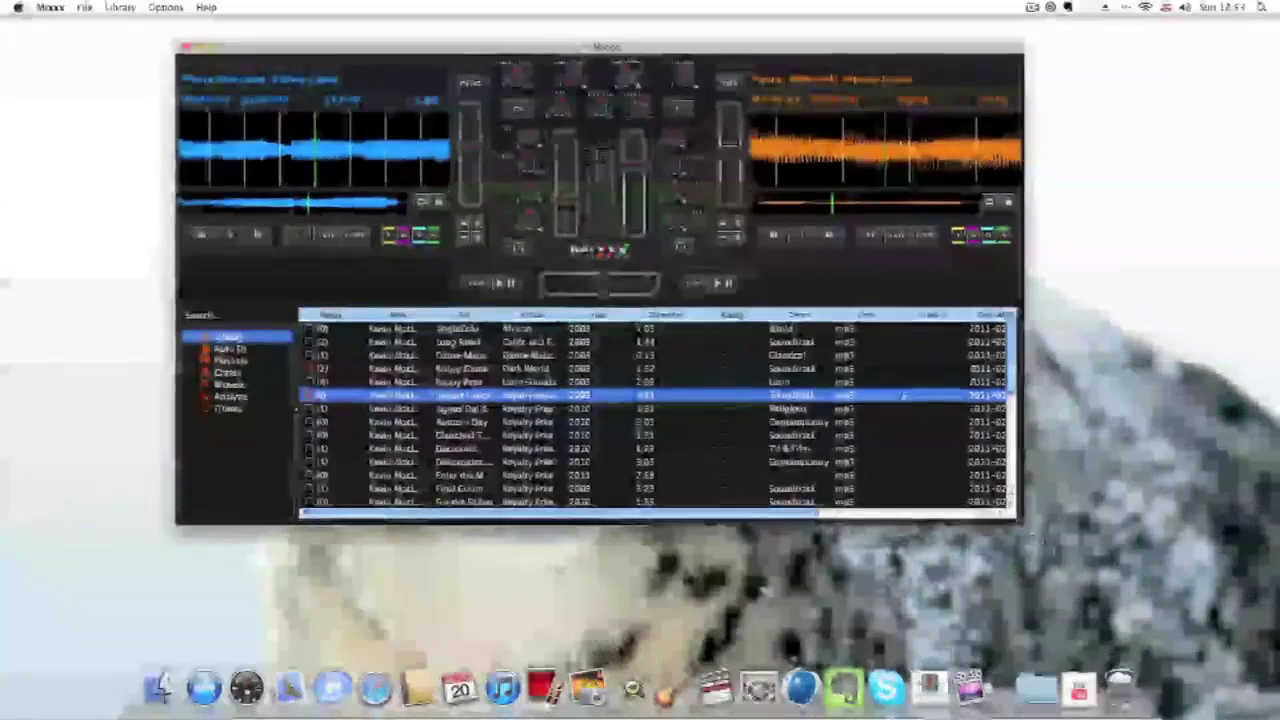
{"action": "left_click_drag", "start_coordinate": [1014, 518], "coordinate": [1050, 548]}
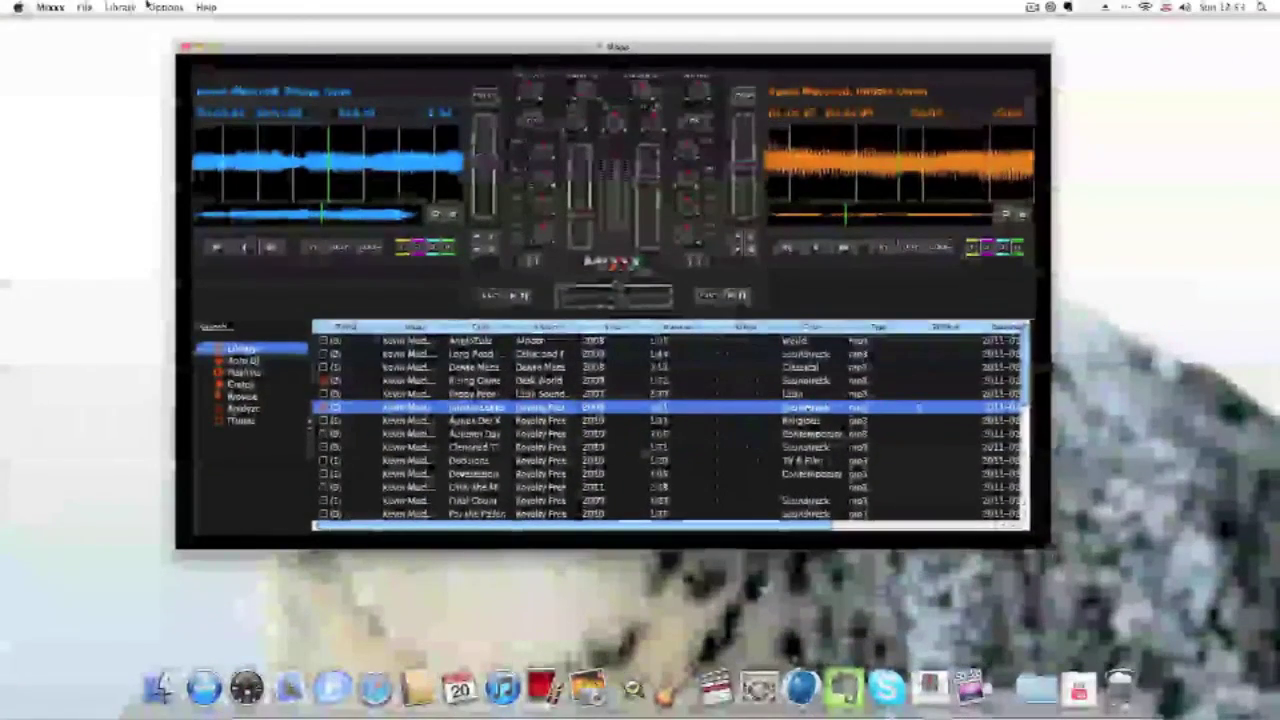
{"action": "left_click", "coordinate": [167, 8]}
{"action": "left_click", "coordinate": [164, 48]}
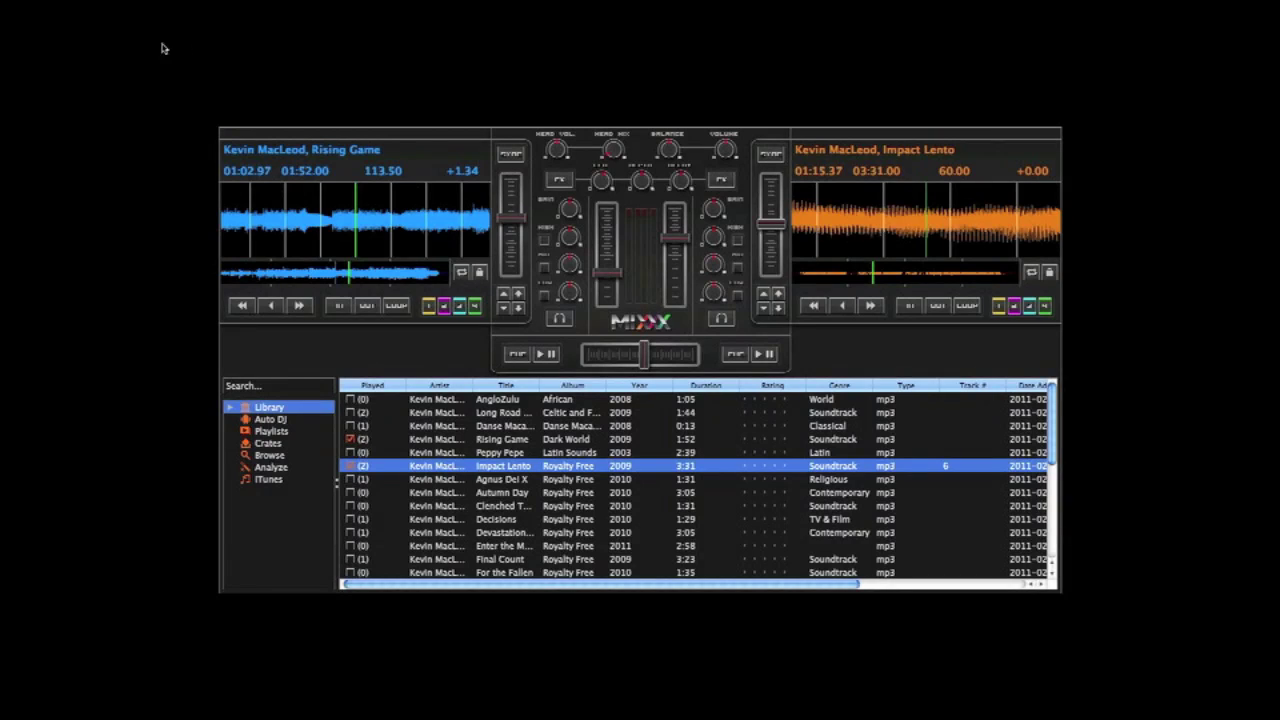